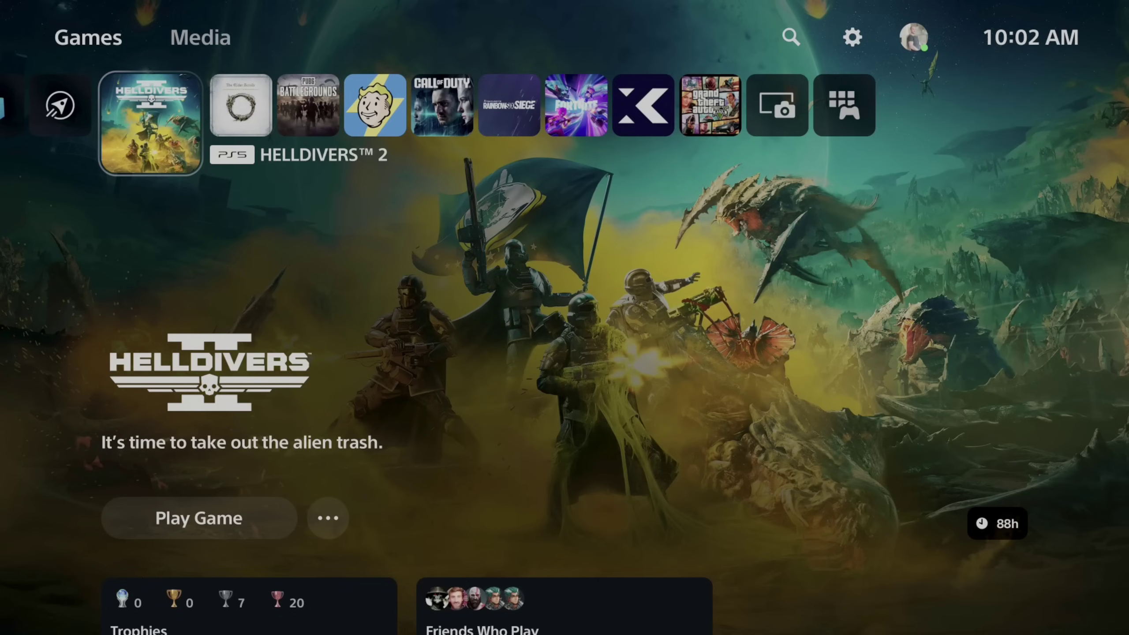
Move across the game library from HELLDIVERS 2 up to Settings and enter it
{"action": "key", "text": "Right"}
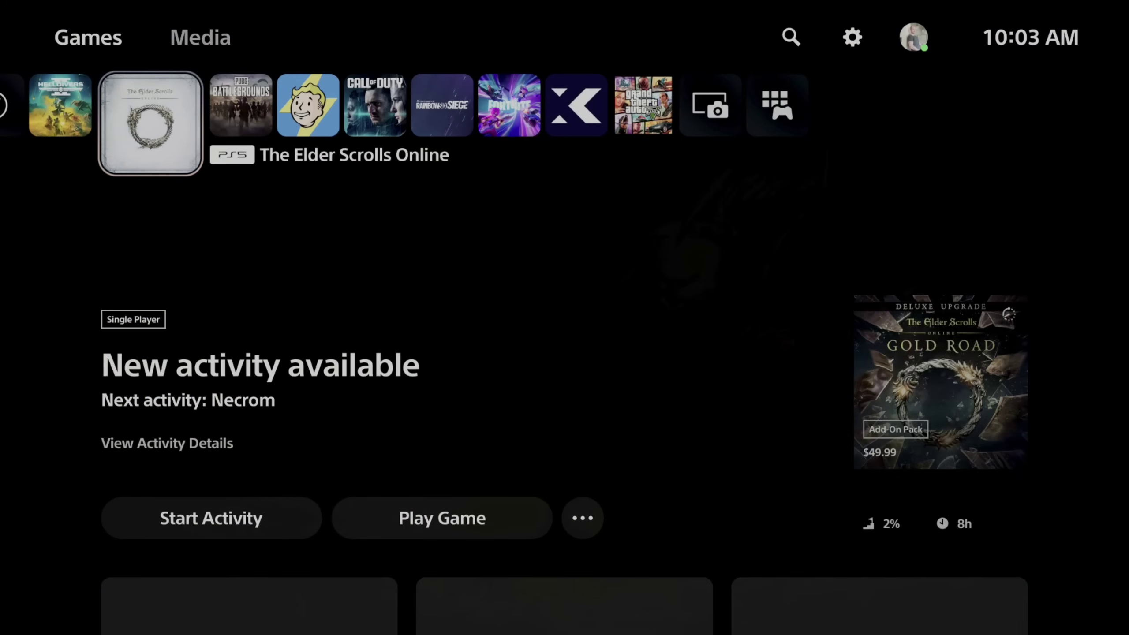
{"action": "key", "text": "Left"}
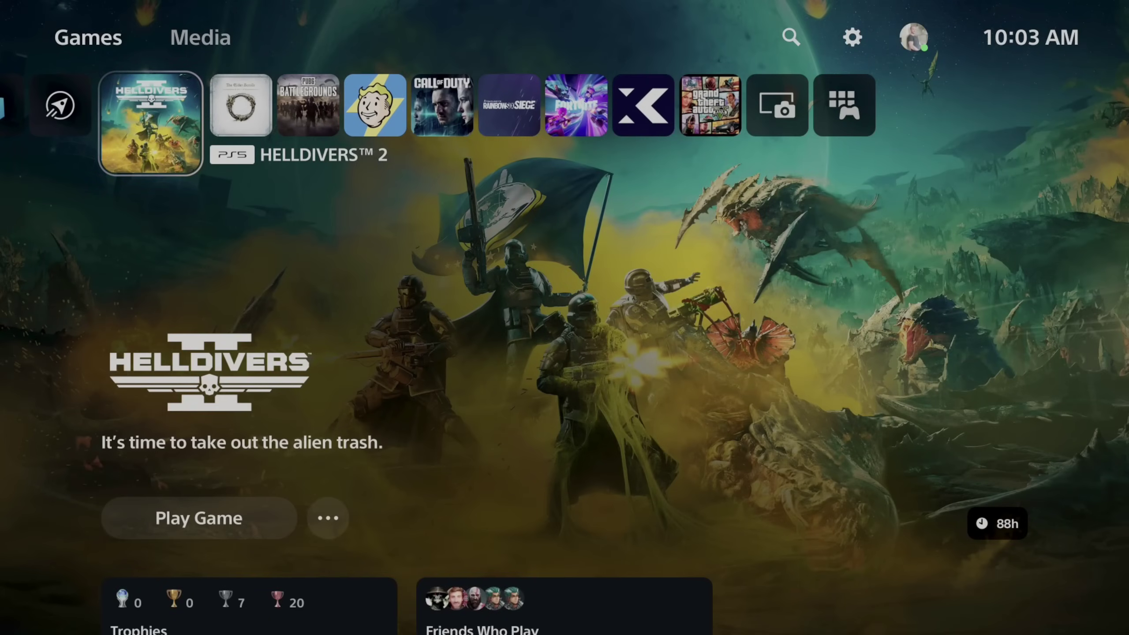
{"action": "key", "text": "Right"}
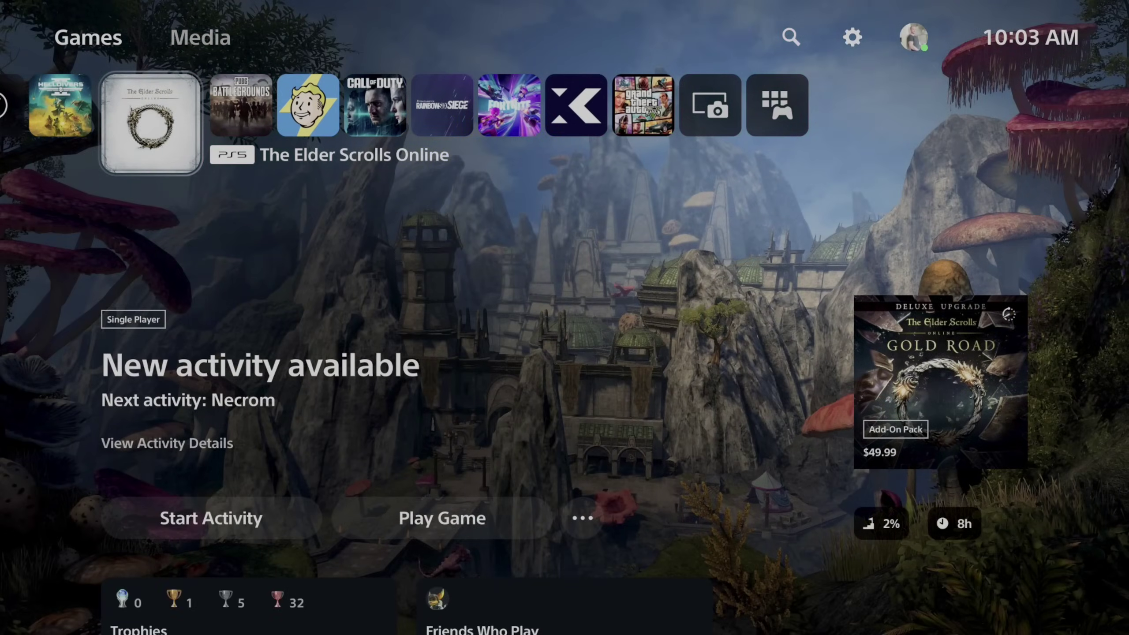
{"action": "key", "text": "Right"}
{"action": "key", "text": "Right"}
{"action": "key", "text": "Right"}
{"action": "key", "text": "Right"}
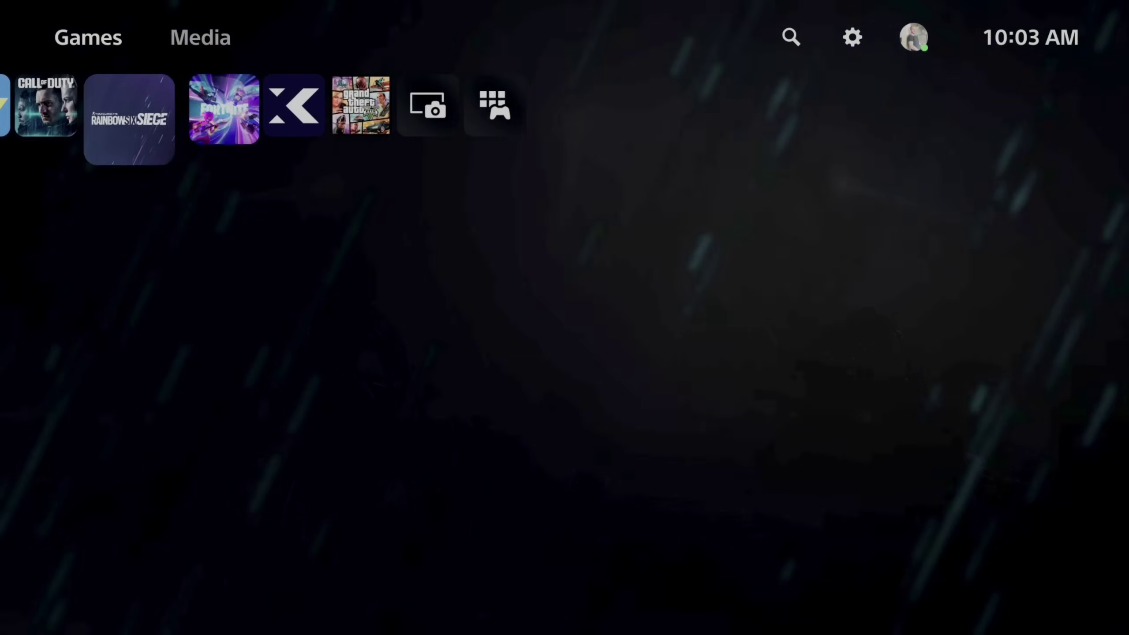
{"action": "key", "text": "Right"}
{"action": "key", "text": "Right"}
{"action": "key", "text": "Right"}
{"action": "key", "text": "Right"}
{"action": "key", "text": "Up"}
{"action": "key", "text": "Right"}
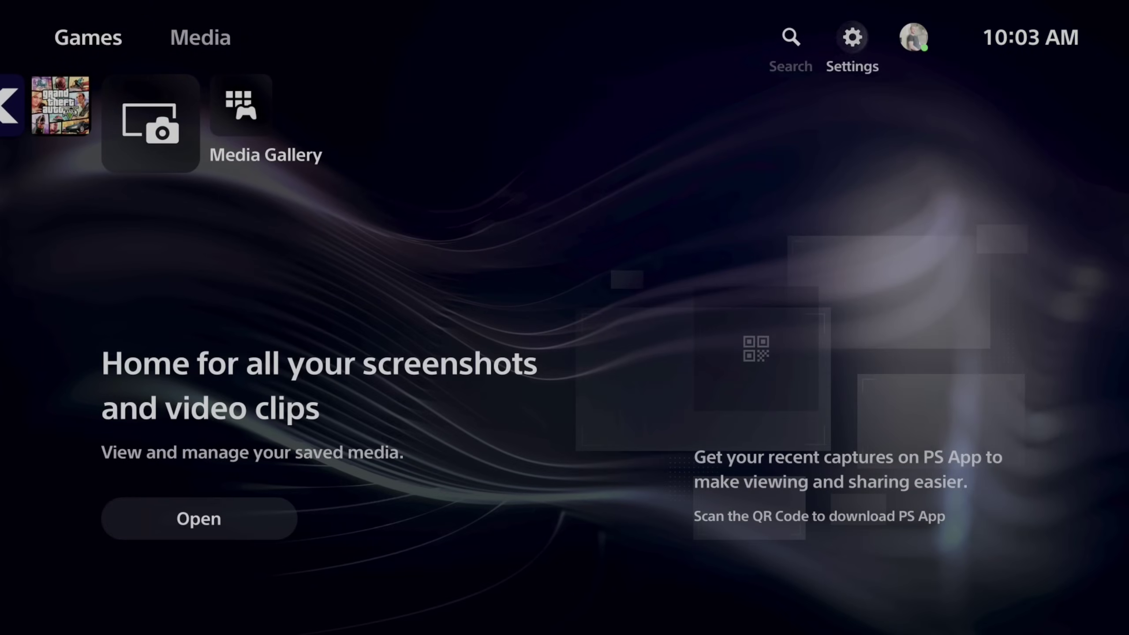
{"action": "key", "text": "Return"}
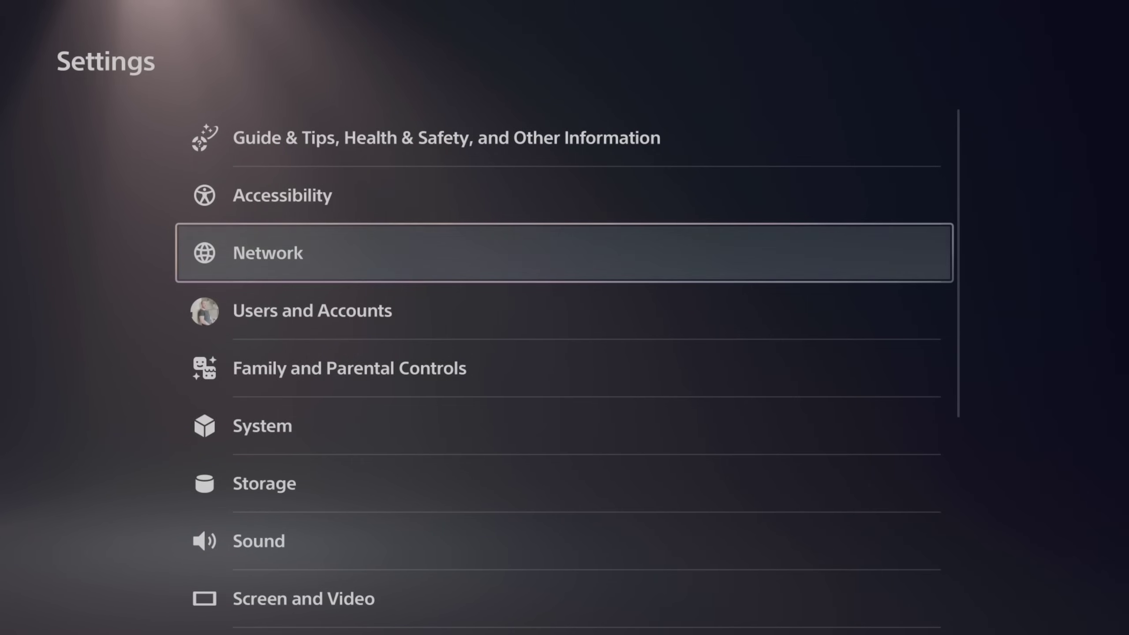
Enter Network settings and highlight Test Internet Connection under Connection Status
{"action": "key", "text": "Down"}
{"action": "key", "text": "Down"}
{"action": "key", "text": "Down"}
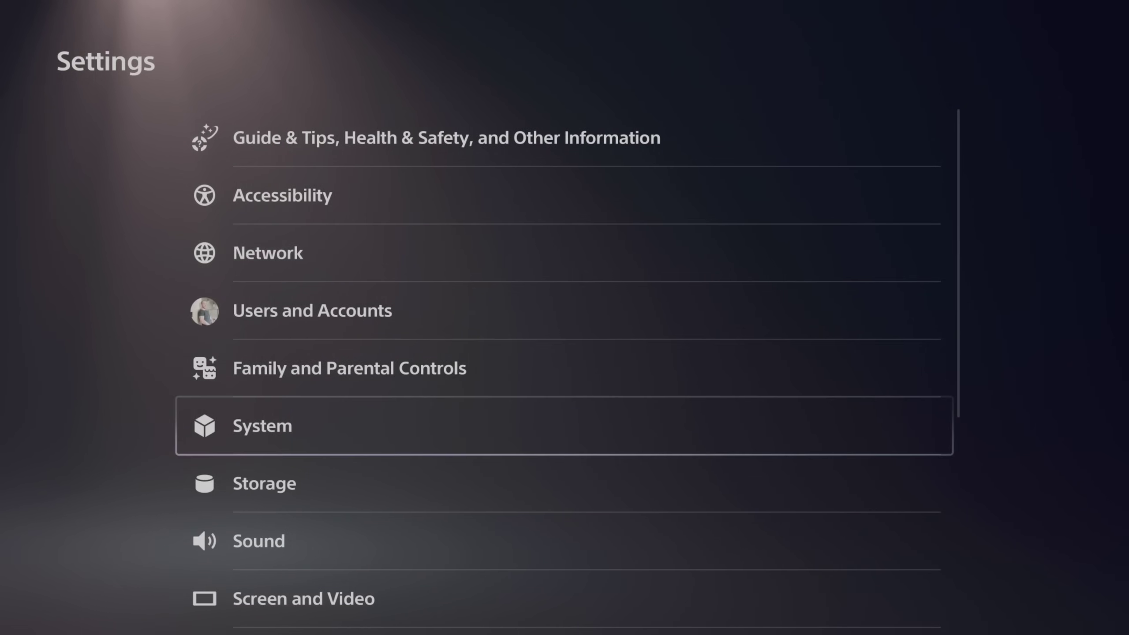
{"action": "key", "text": "Up"}
{"action": "key", "text": "Up"}
{"action": "key", "text": "Up"}
{"action": "key", "text": "Return"}
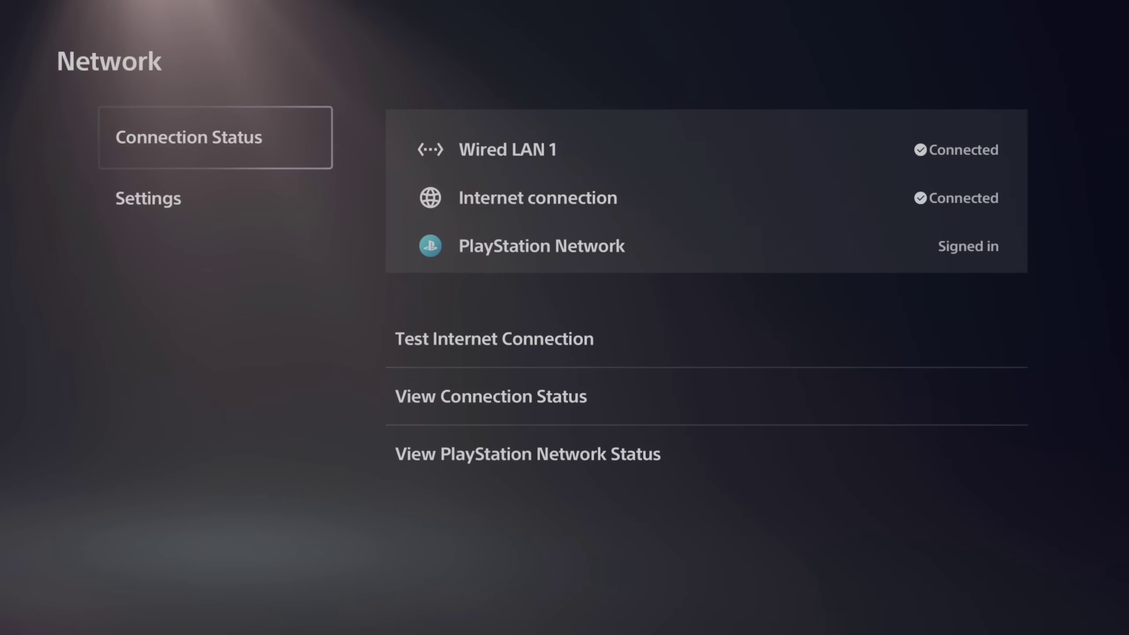
{"action": "key", "text": "Right"}
{"action": "key", "text": "Down"}
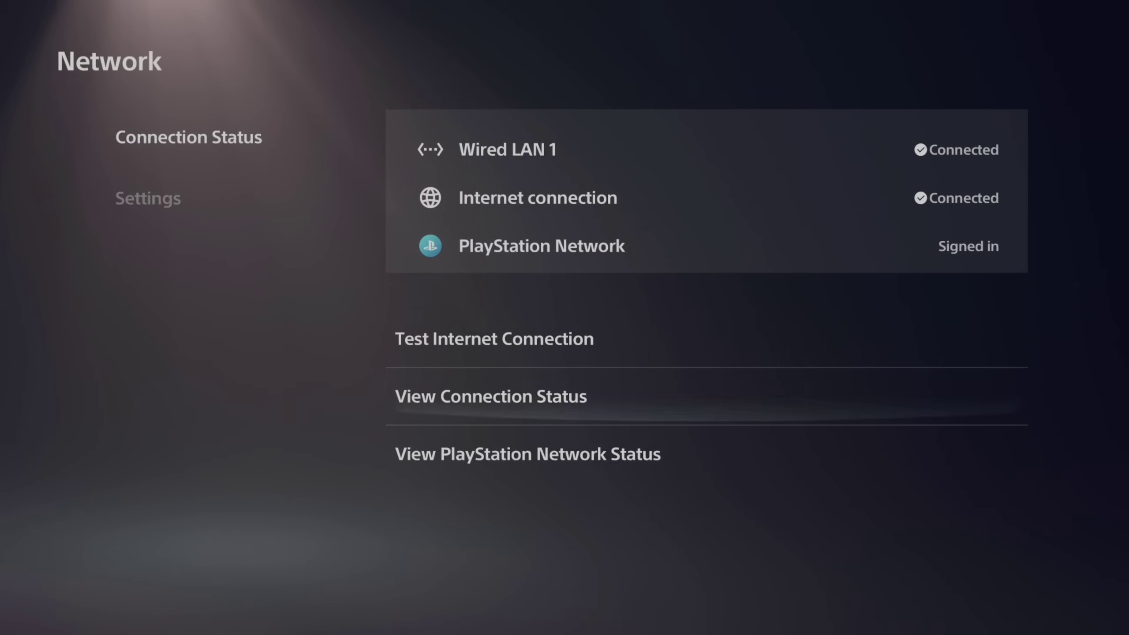
{"action": "key", "text": "Up"}
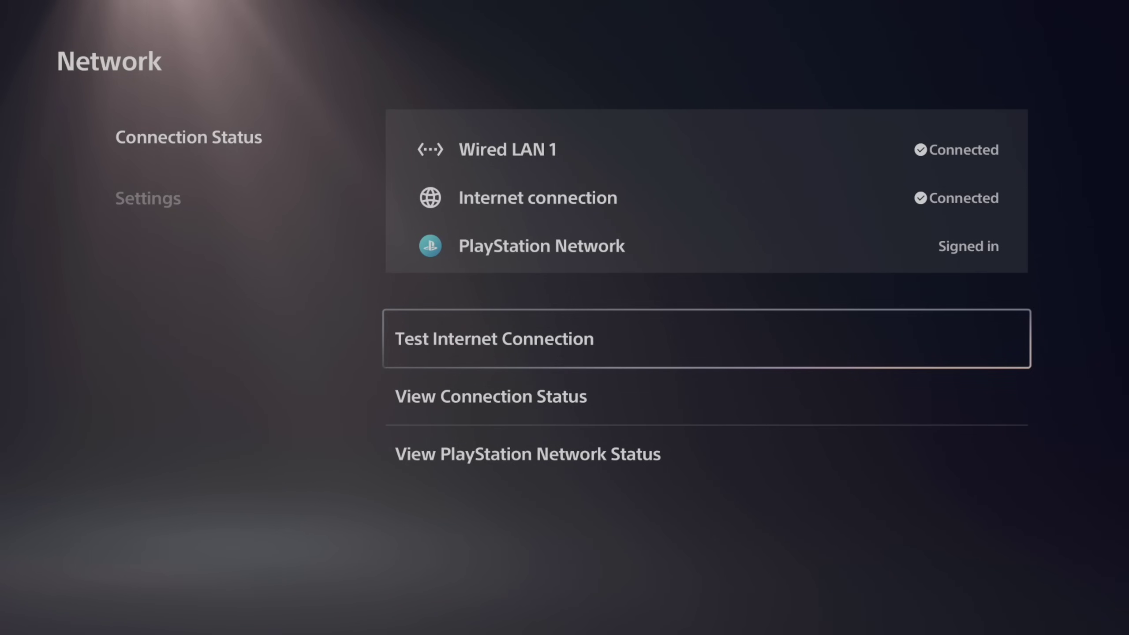
Run the internet connection test, back out, and highlight Set Up Internet Connection
{"action": "key", "text": "Return"}
{"action": "key", "text": "Return"}
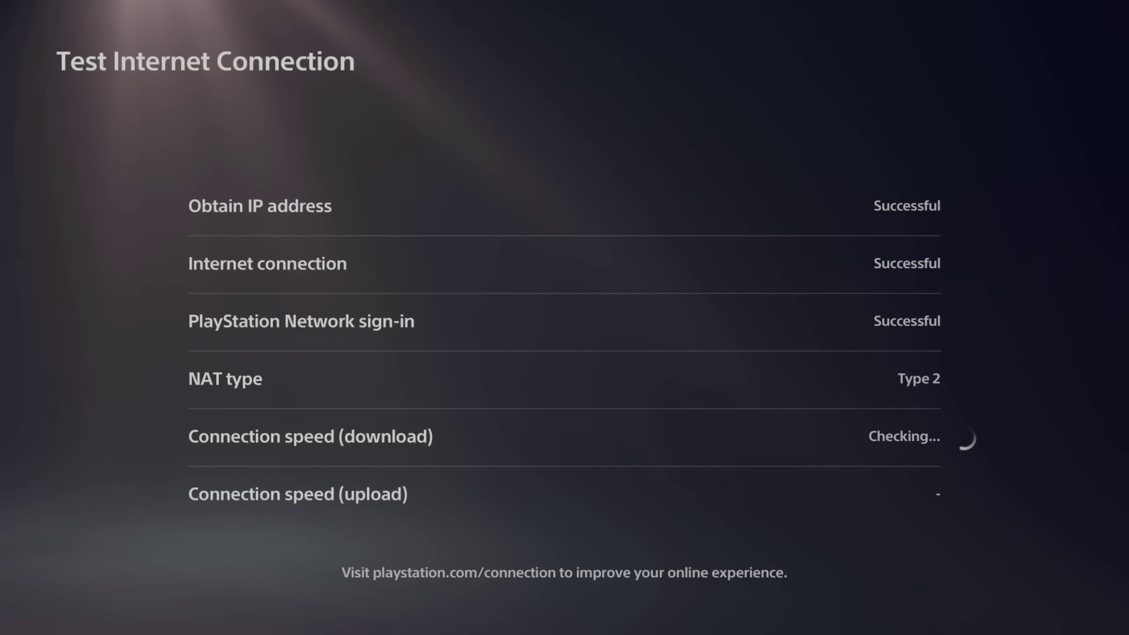
{"action": "key", "text": "Escape"}
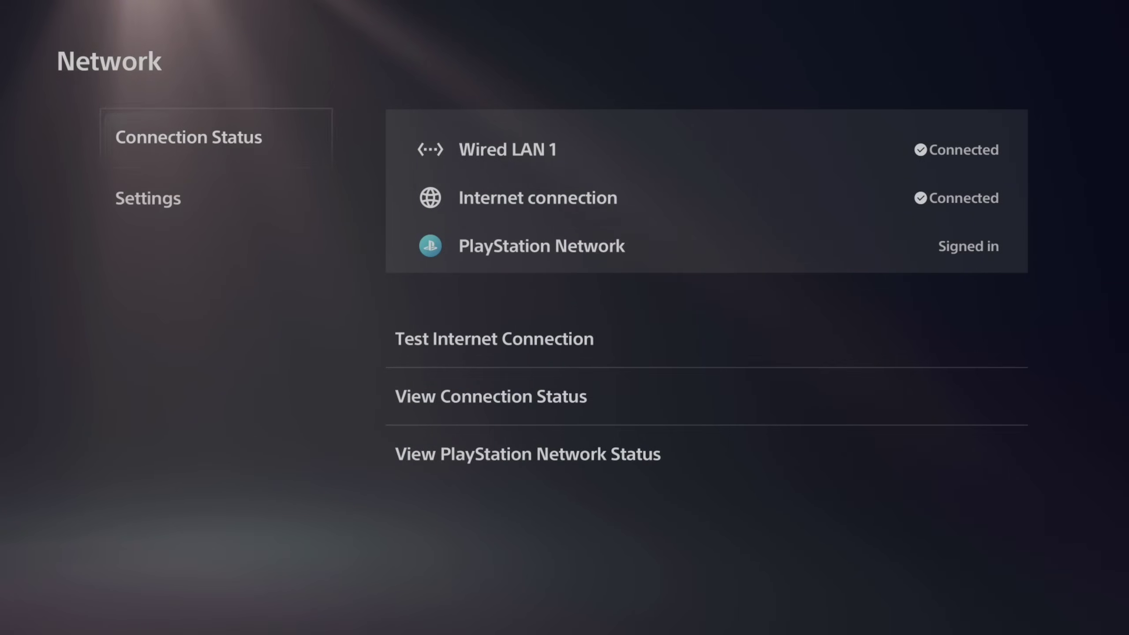
{"action": "key", "text": "Down"}
{"action": "key", "text": "Right"}
{"action": "key", "text": "Down"}
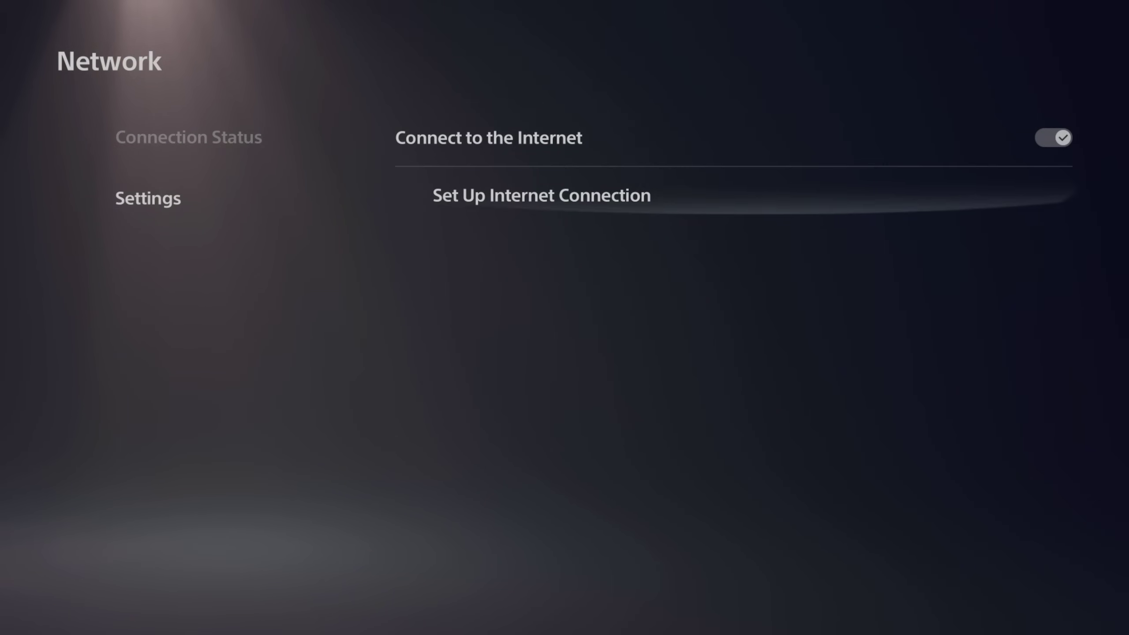
Enter Set Up Internet Connection and browse the registered and nearby networks list
{"action": "key", "text": "Return"}
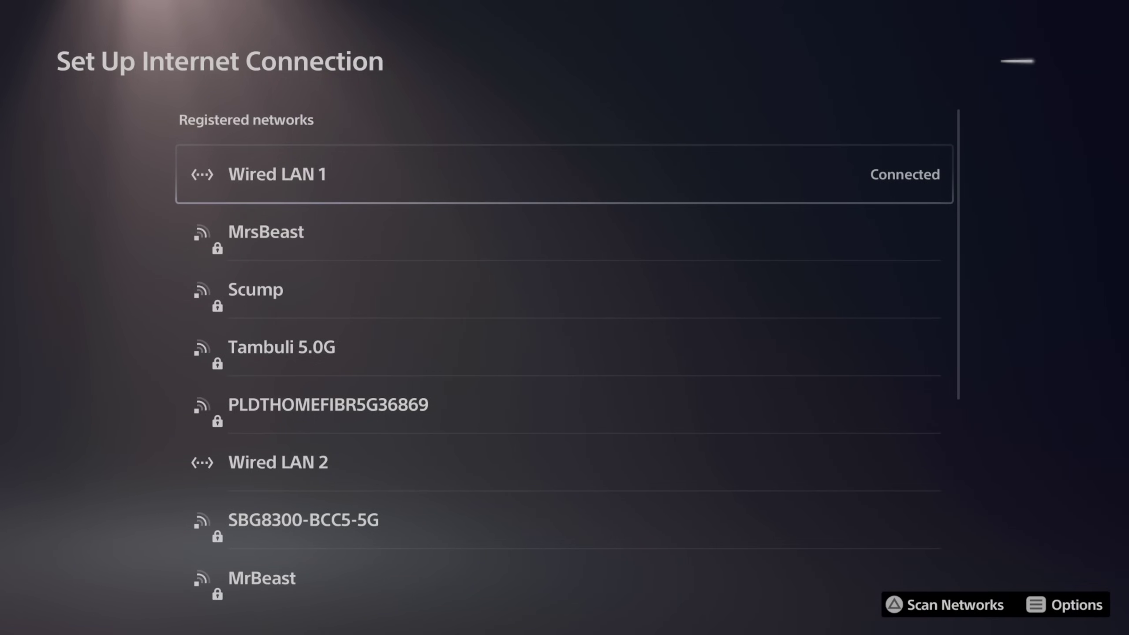
{"action": "key", "text": "Down"}
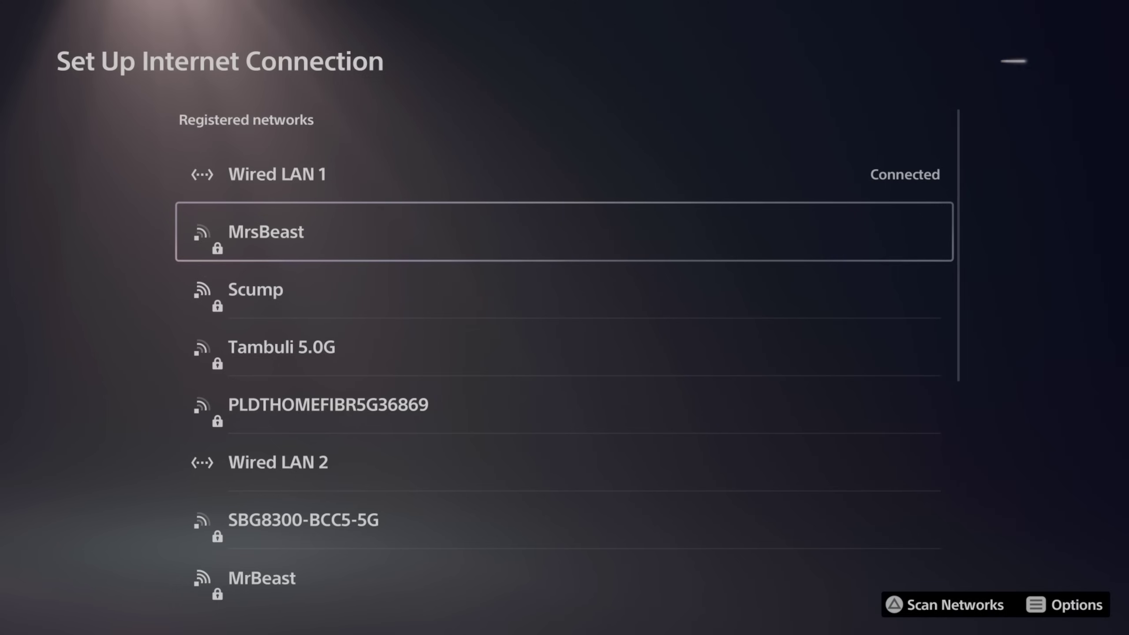
{"action": "key", "text": "Down"}
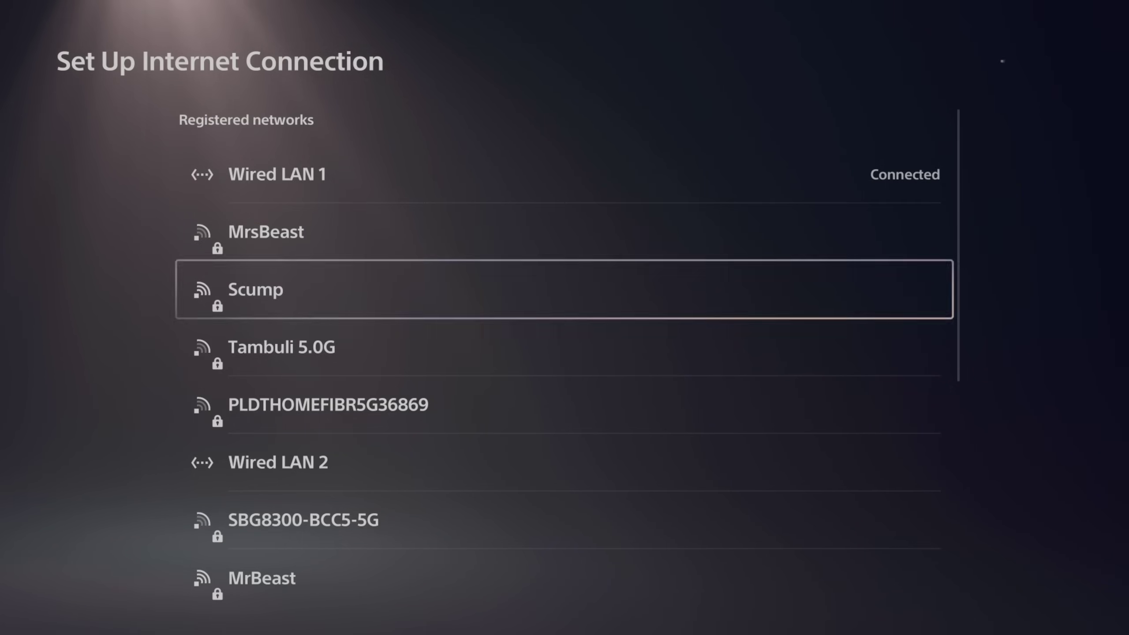
{"action": "key", "text": "Down"}
{"action": "key", "text": "Down"}
{"action": "key", "text": "Down"}
{"action": "key", "text": "Up"}
{"action": "key", "text": "Up"}
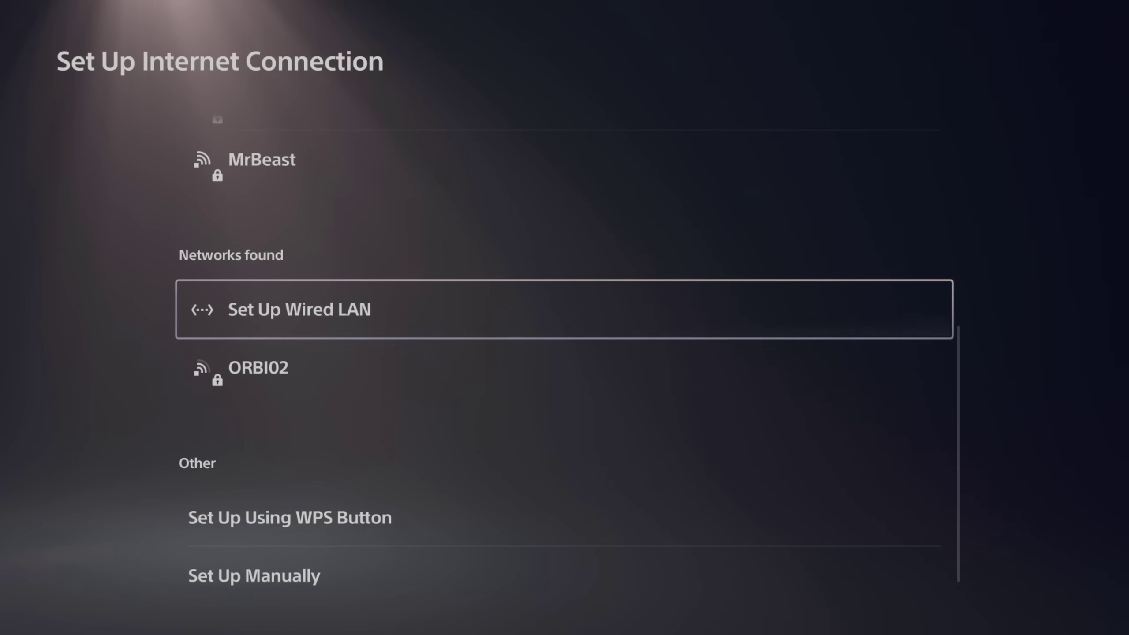
{"action": "key", "text": "Up"}
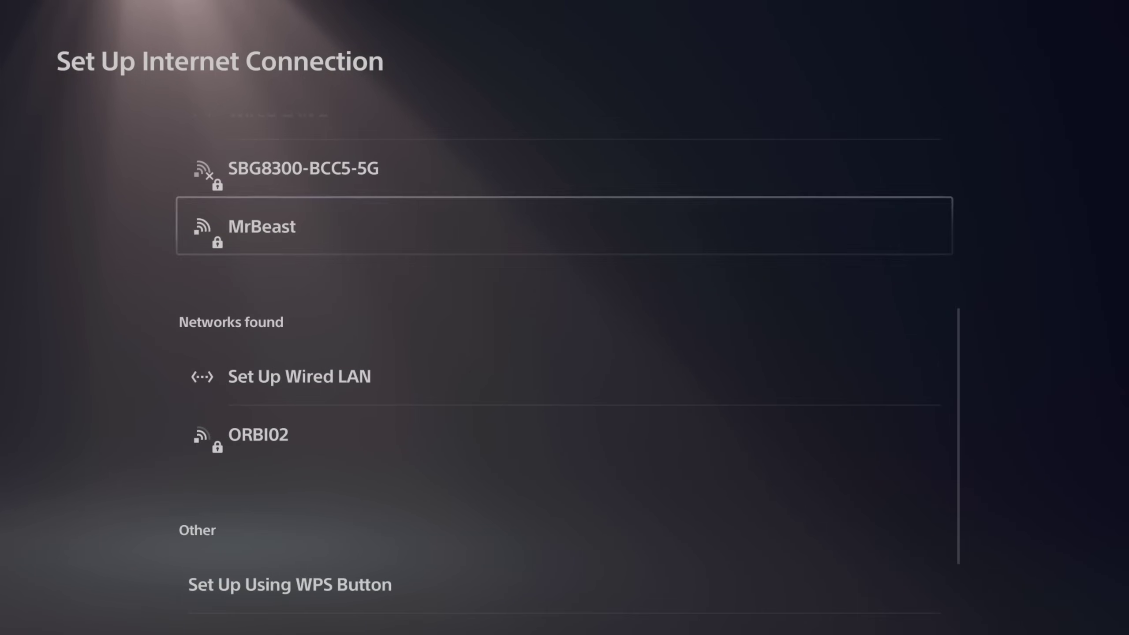
{"action": "key", "text": "Up"}
{"action": "key", "text": "Up"}
{"action": "key", "text": "Up"}
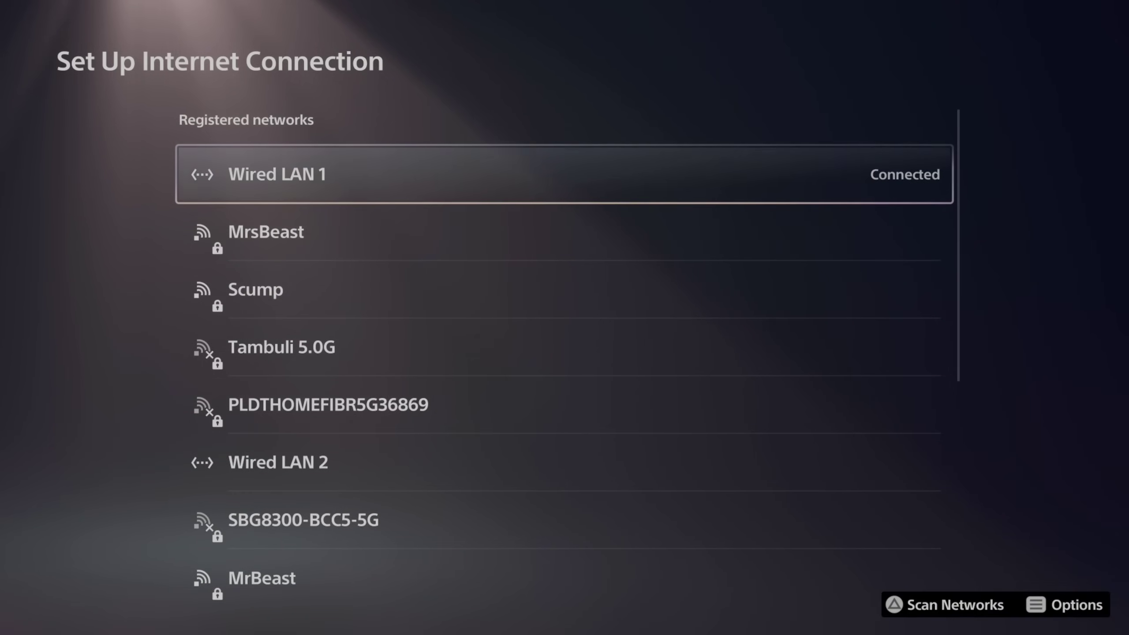
{"action": "key", "text": "Down"}
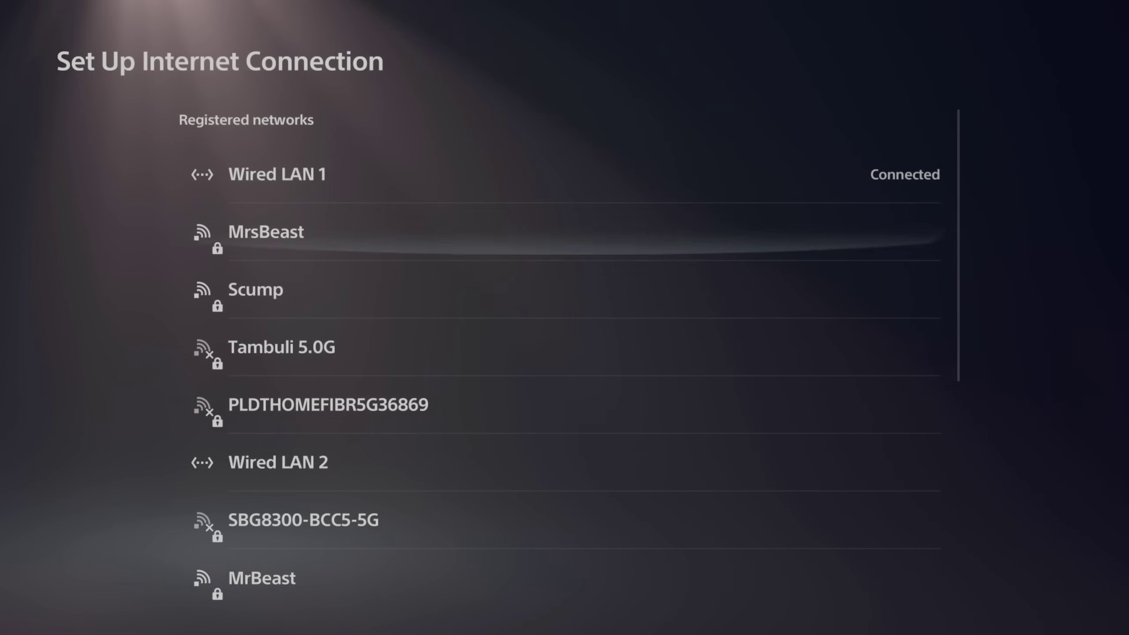
{"action": "key", "text": "Up"}
Move between Wired LAN 1 and the first two Wi-Fi networks, bringing up MrsBeast's options
{"action": "key", "text": "Down"}
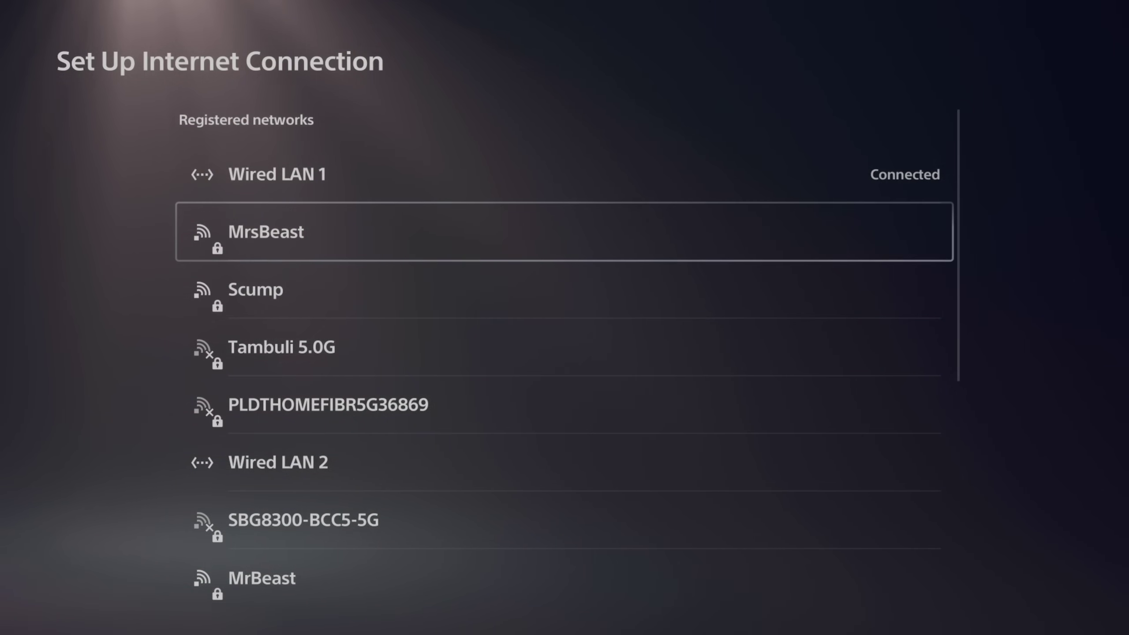
{"action": "key", "text": "Up"}
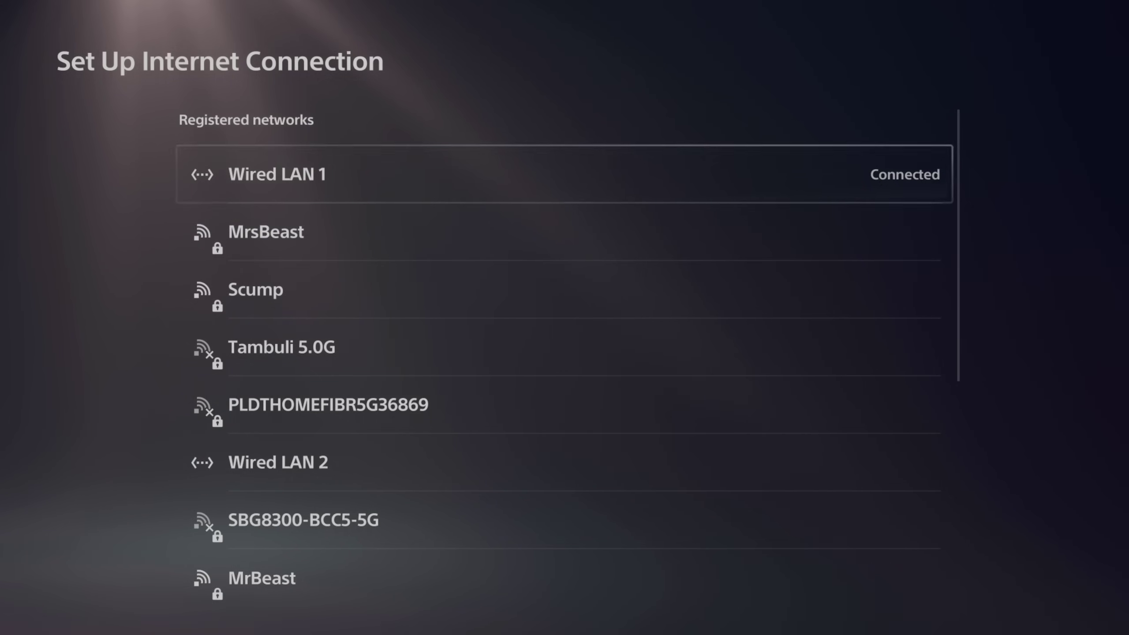
{"action": "key", "text": "Down"}
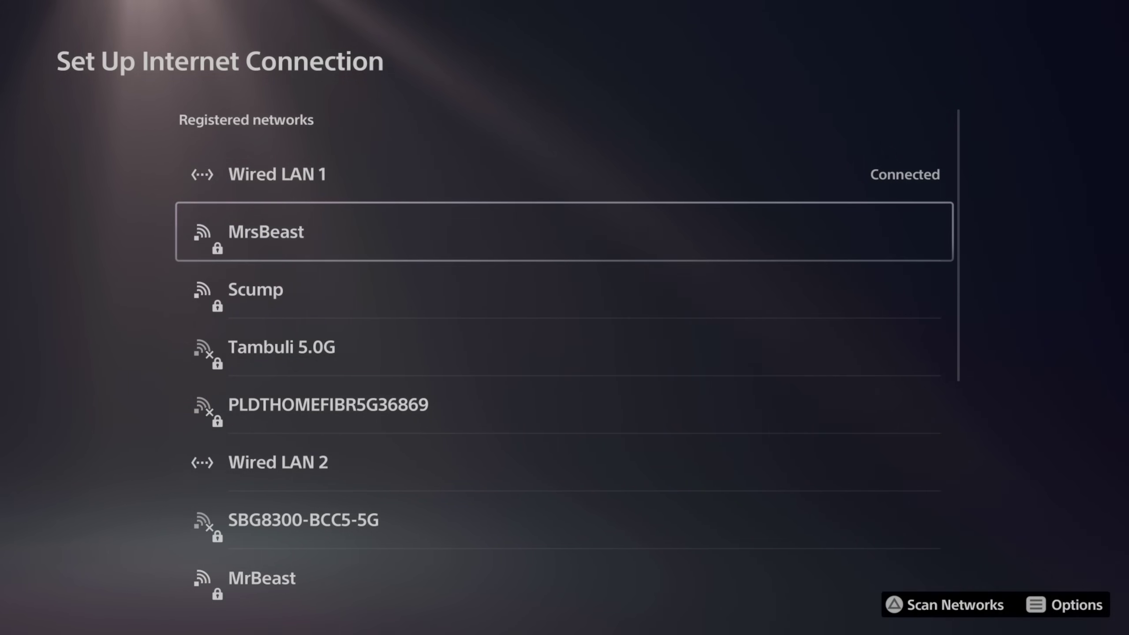
{"action": "key", "text": "Down"}
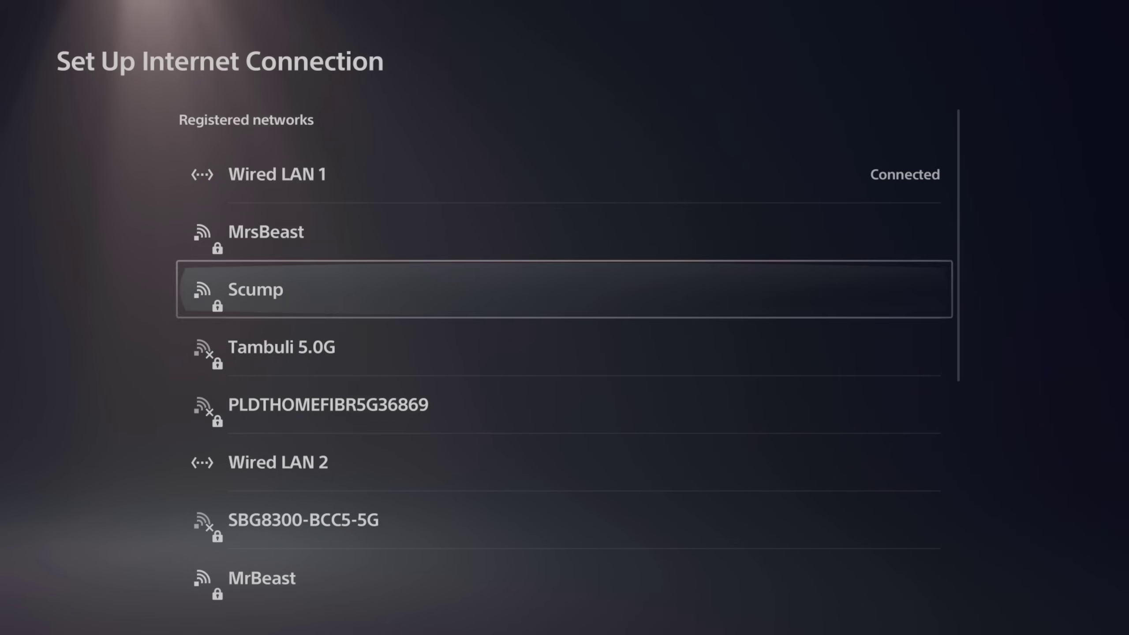
{"action": "key", "text": "Up"}
{"action": "key", "text": "Down"}
{"action": "key", "text": "Return"}
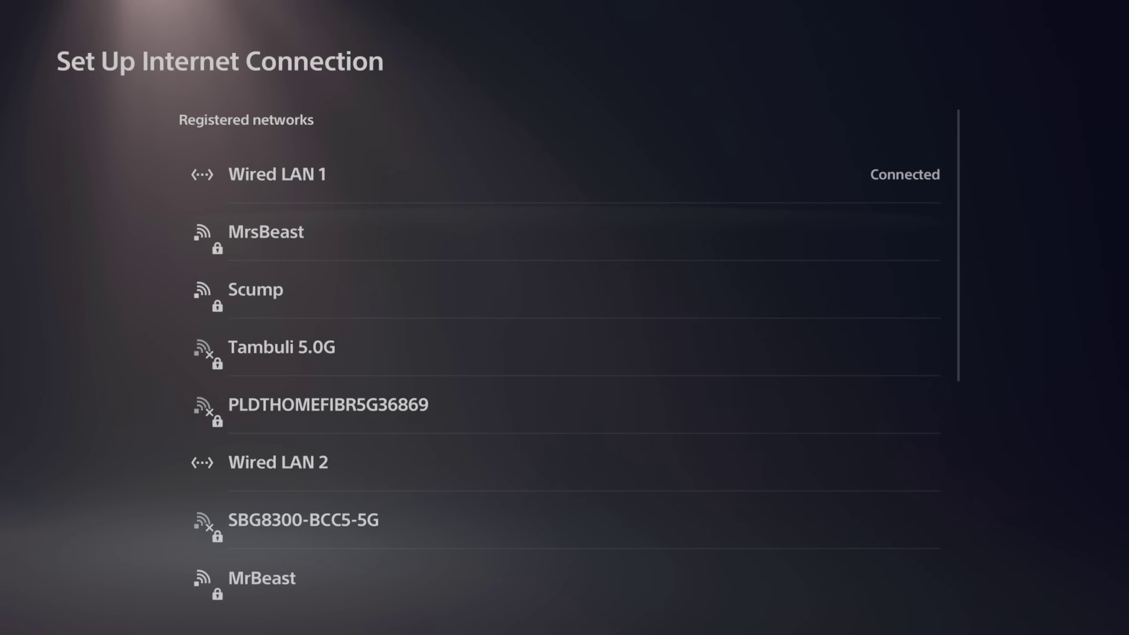
{"action": "key", "text": "Up"}
{"action": "key", "text": "Down"}
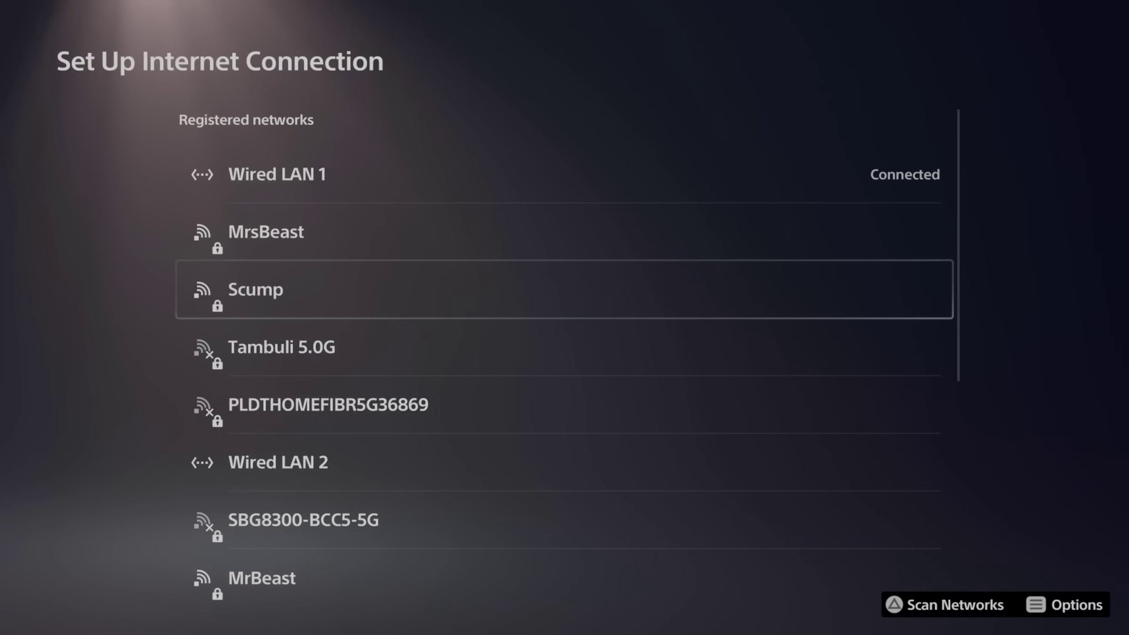
Forget the MrsBeast Wi-Fi network from the registered networks, confirming with OK
{"action": "key", "text": "Up"}
{"action": "key", "text": "Return"}
{"action": "key", "text": "Return"}
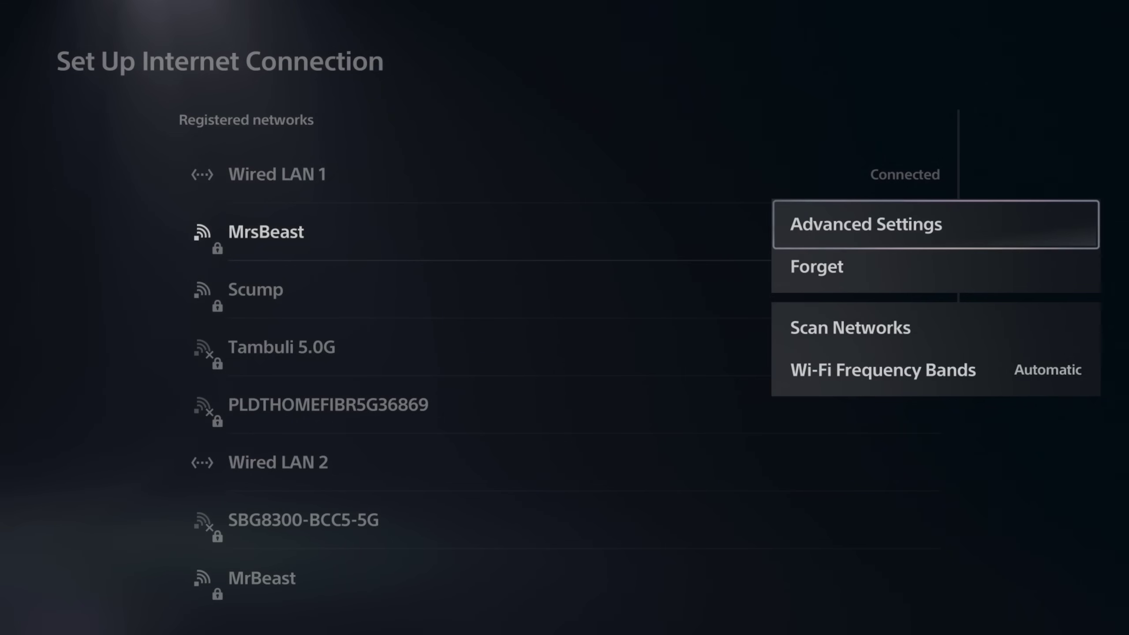
{"action": "key", "text": "Down"}
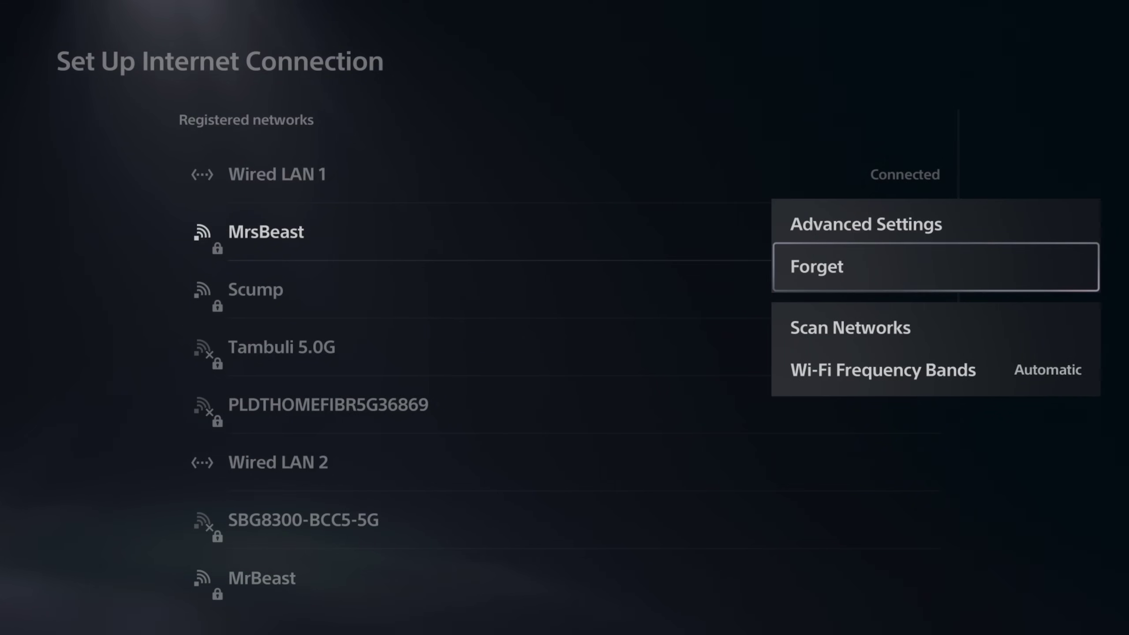
{"action": "key", "text": "Return"}
{"action": "key", "text": "Right"}
{"action": "key", "text": "Return"}
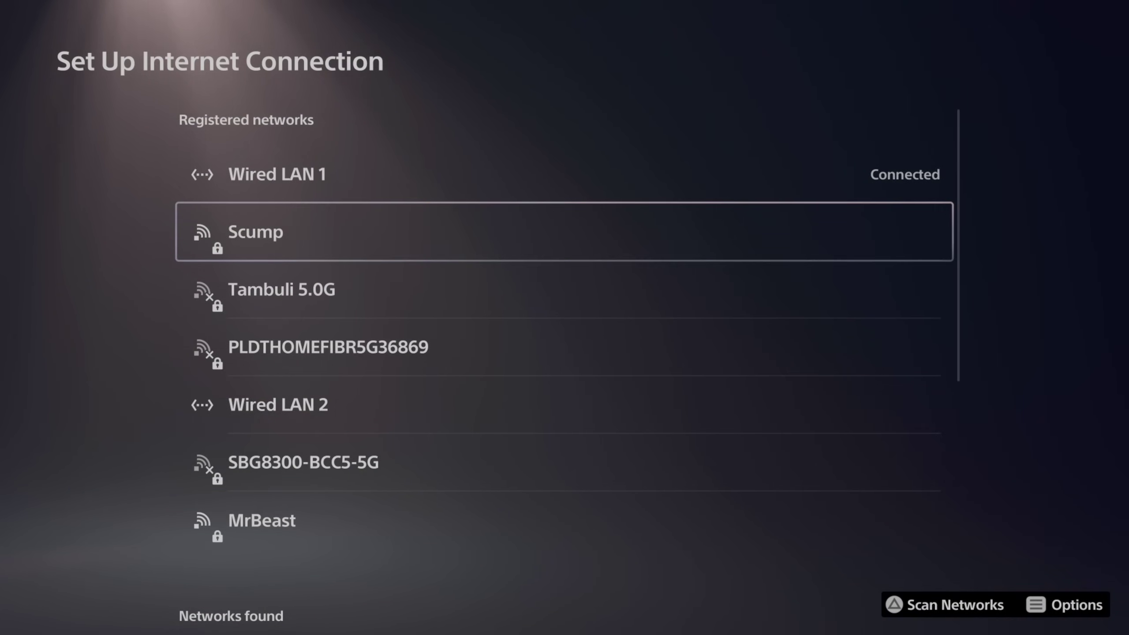
Select MrsBeast under Networks found, cancel its password prompt, and return to the registered networks
{"action": "key", "text": "Down"}
{"action": "key", "text": "Down"}
{"action": "key", "text": "Down"}
{"action": "key", "text": "Down"}
{"action": "key", "text": "Down"}
{"action": "key", "text": "Down"}
{"action": "key", "text": "Down"}
{"action": "key", "text": "Down"}
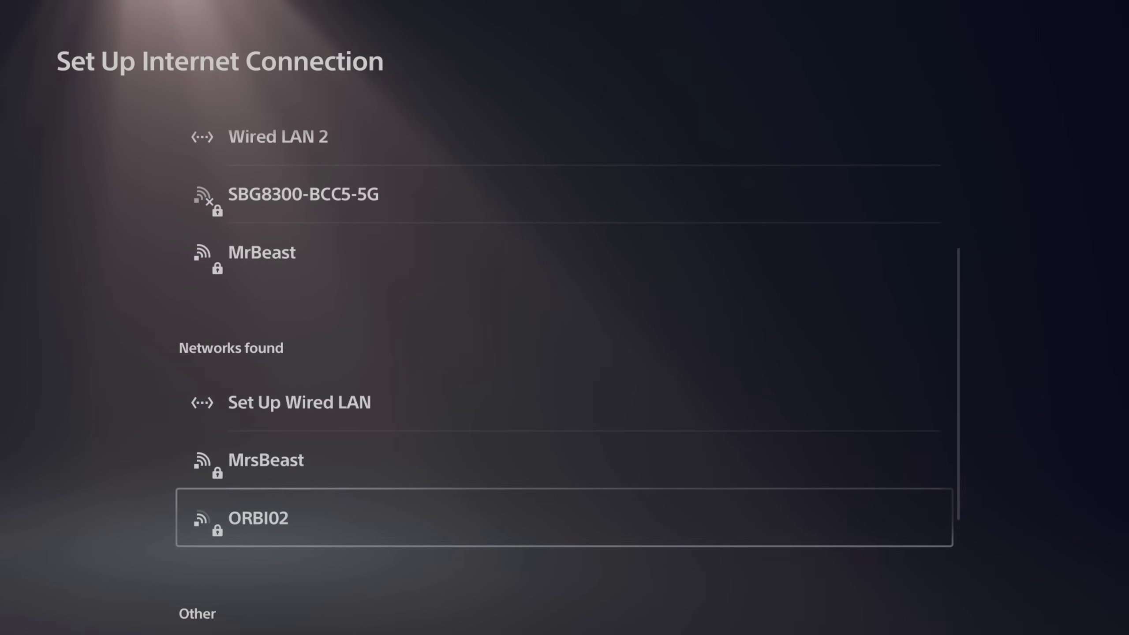
{"action": "key", "text": "Up"}
{"action": "key", "text": "Up"}
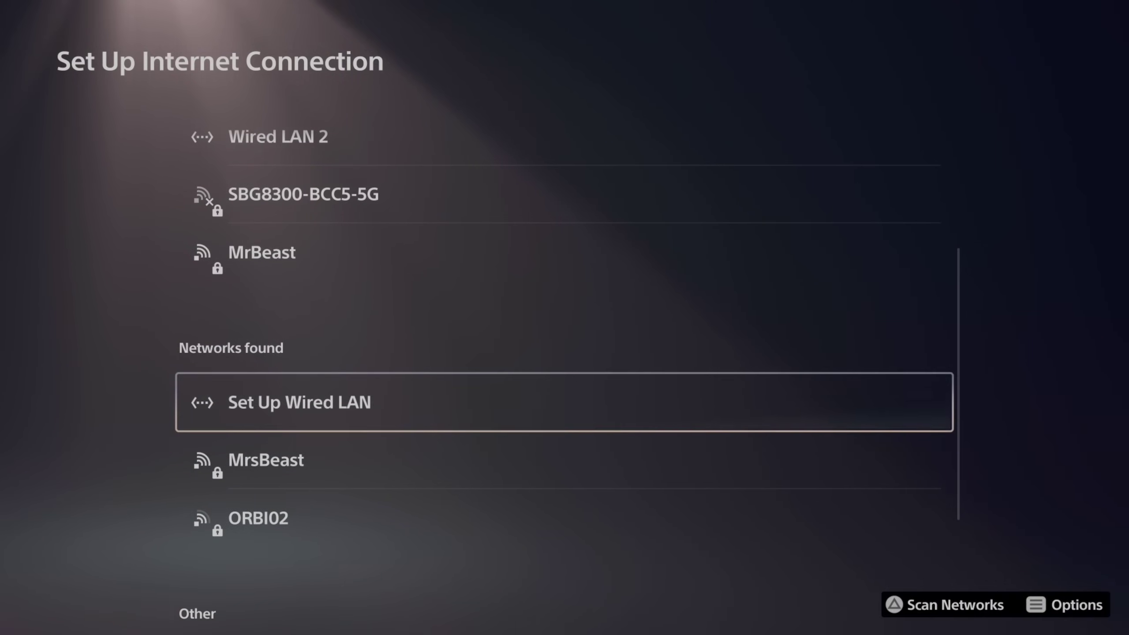
{"action": "key", "text": "Down"}
{"action": "key", "text": "Return"}
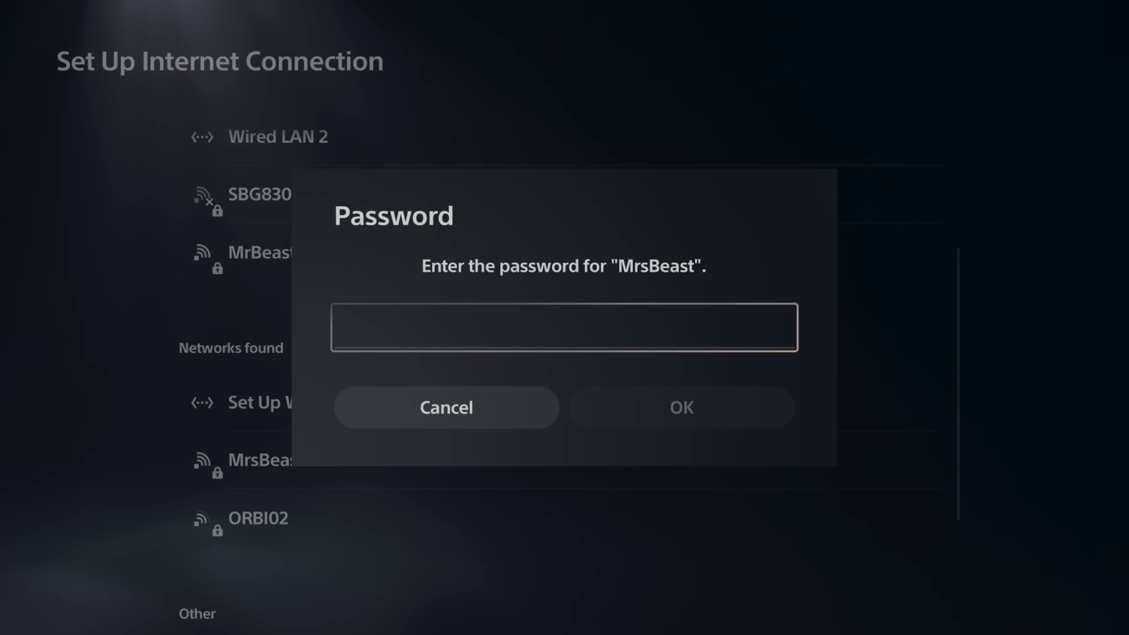
{"action": "key", "text": "Down"}
{"action": "key", "text": "Return"}
{"action": "key", "text": "Up"}
{"action": "key", "text": "Up"}
{"action": "key", "text": "Up"}
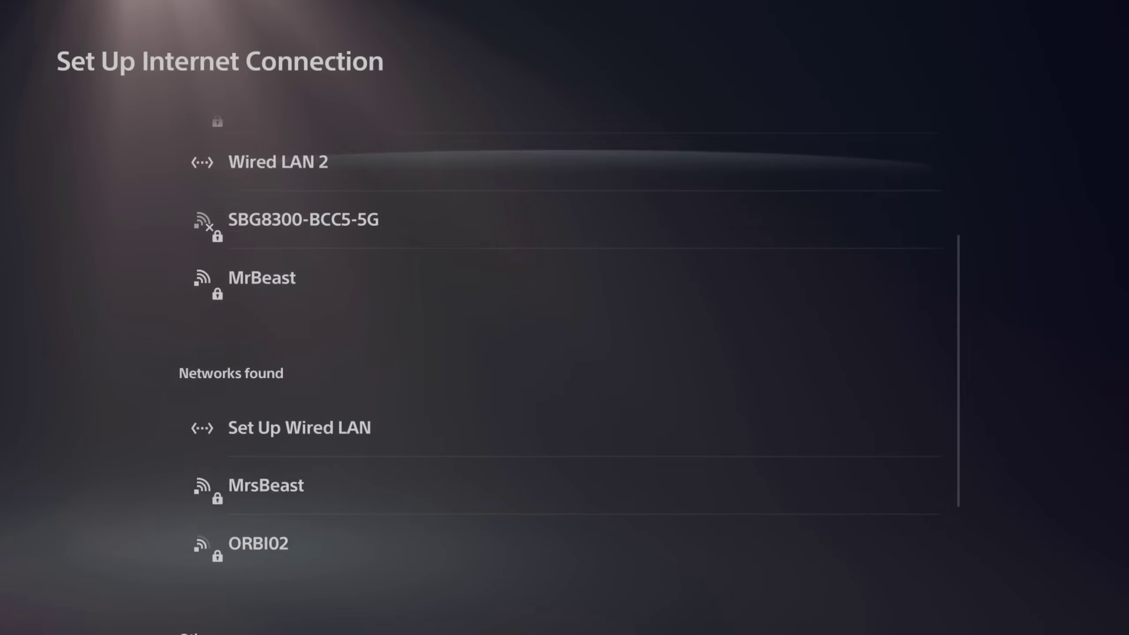
{"action": "key", "text": "Up"}
{"action": "key", "text": "Up"}
{"action": "key", "text": "Up"}
{"action": "key", "text": "Down"}
{"action": "key", "text": "Up"}
{"action": "key", "text": "Up"}
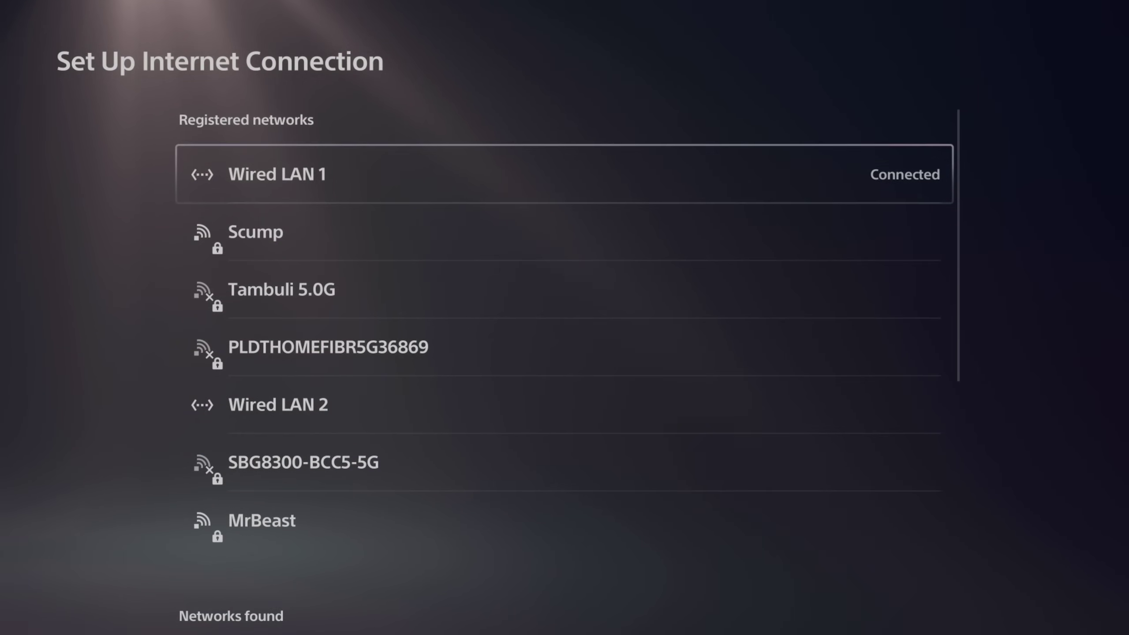
Bring up the Scump network's options and enter its Advanced Settings
{"action": "key", "text": "Down"}
{"action": "key", "text": "Menu"}
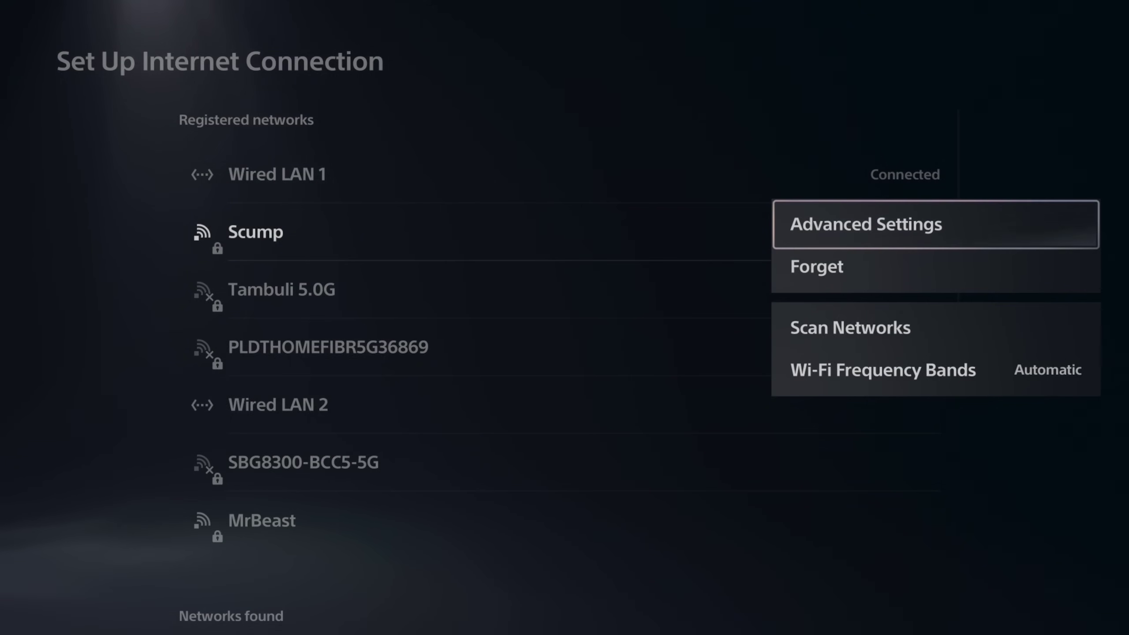
{"action": "key", "text": "Return"}
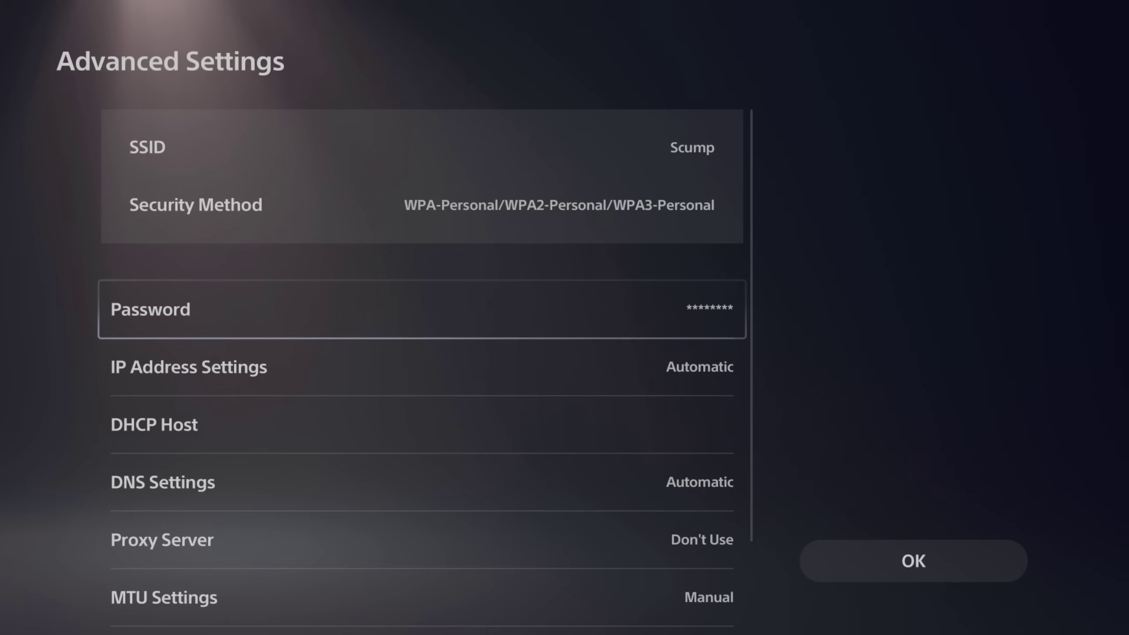
Change Scump's DNS Settings from Automatic to Manual
{"action": "key", "text": "Down"}
{"action": "key", "text": "Down"}
{"action": "key", "text": "Down"}
{"action": "key", "text": "Down"}
{"action": "key", "text": "Down"}
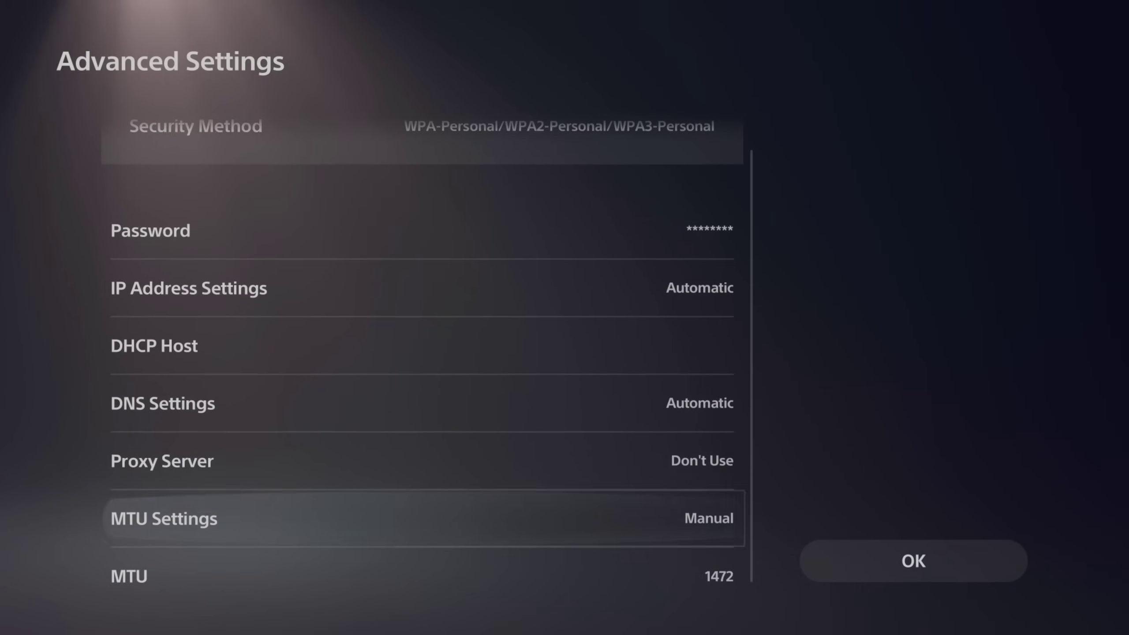
{"action": "key", "text": "Down"}
{"action": "key", "text": "Up"}
{"action": "key", "text": "Up"}
{"action": "key", "text": "Up"}
{"action": "key", "text": "Return"}
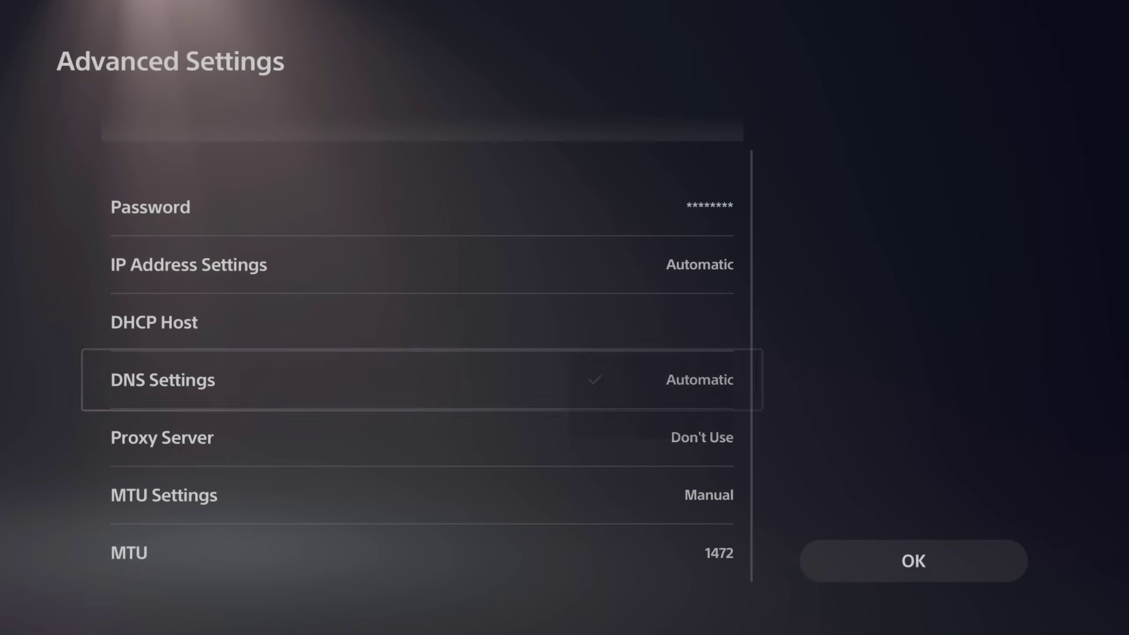
{"action": "key", "text": "Down"}
{"action": "key", "text": "Return"}
{"action": "key", "text": "Down"}
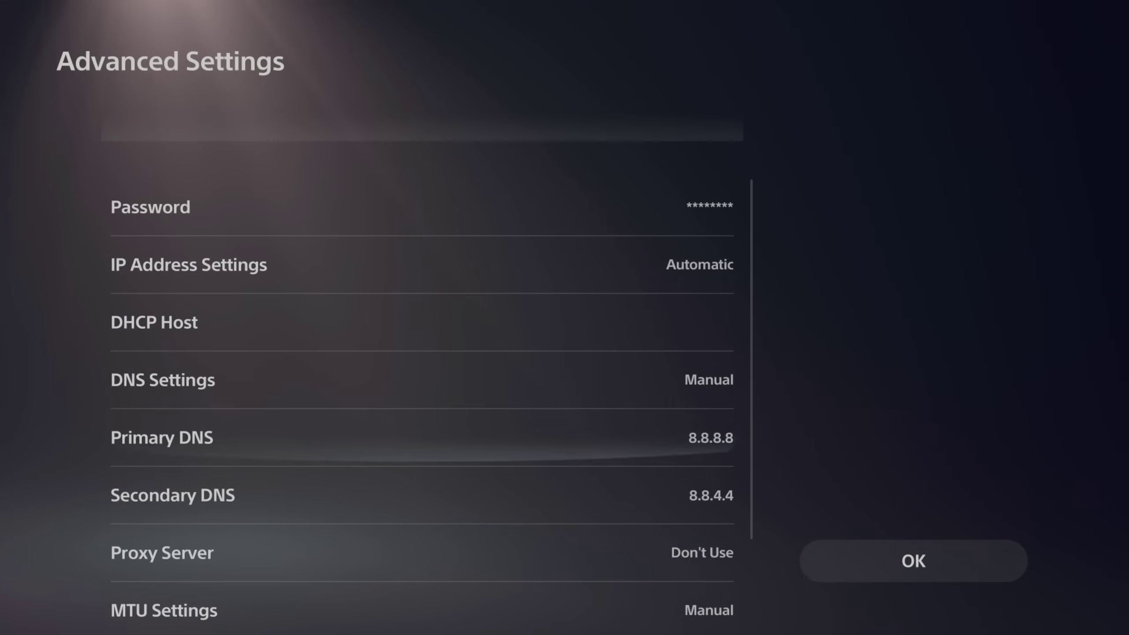
{"action": "key", "text": "Down"}
{"action": "key", "text": "Down"}
Confirm primary DNS 8.8.8.8 and secondary DNS 8.8.4.4 for Scump
{"action": "key", "text": "Up"}
{"action": "key", "text": "Up"}
{"action": "key", "text": "Return"}
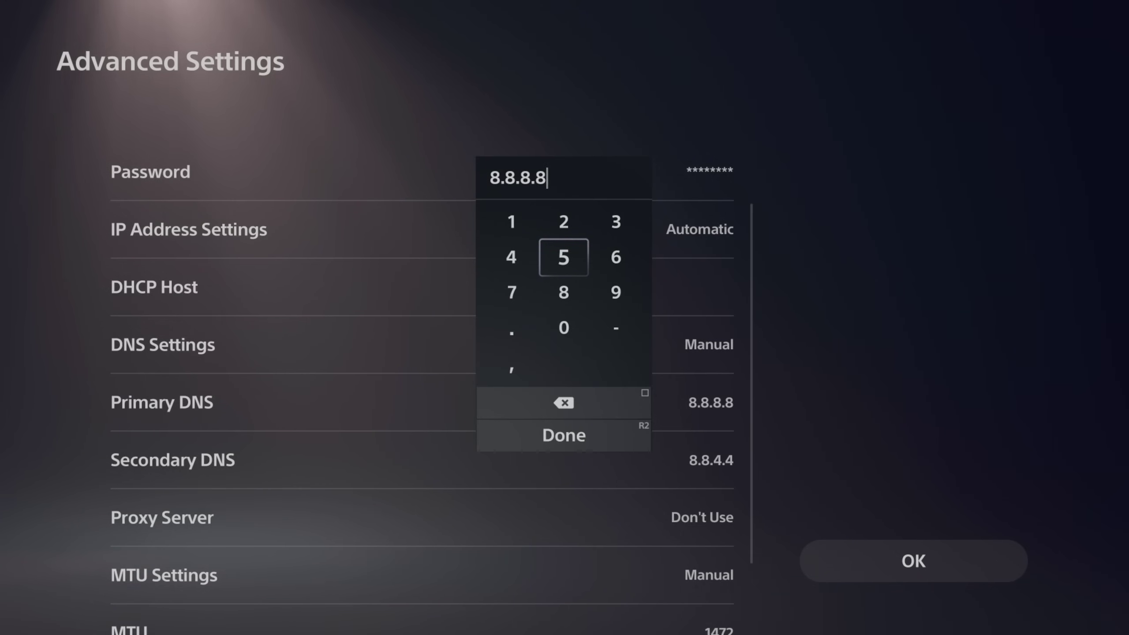
{"action": "key", "text": "Return"}
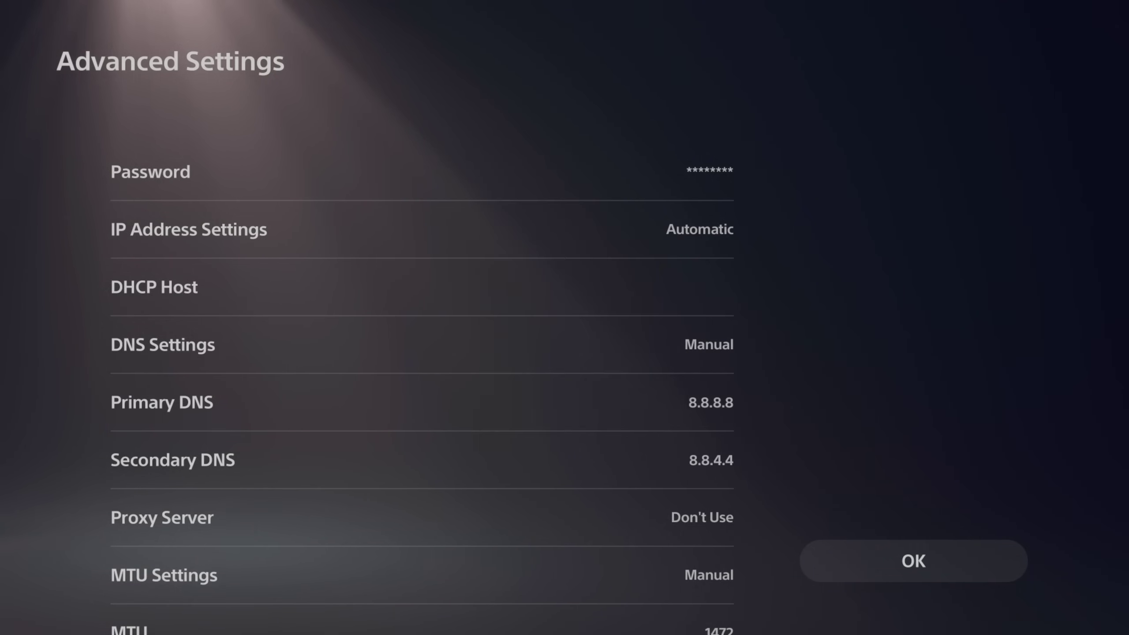
{"action": "key", "text": "Return"}
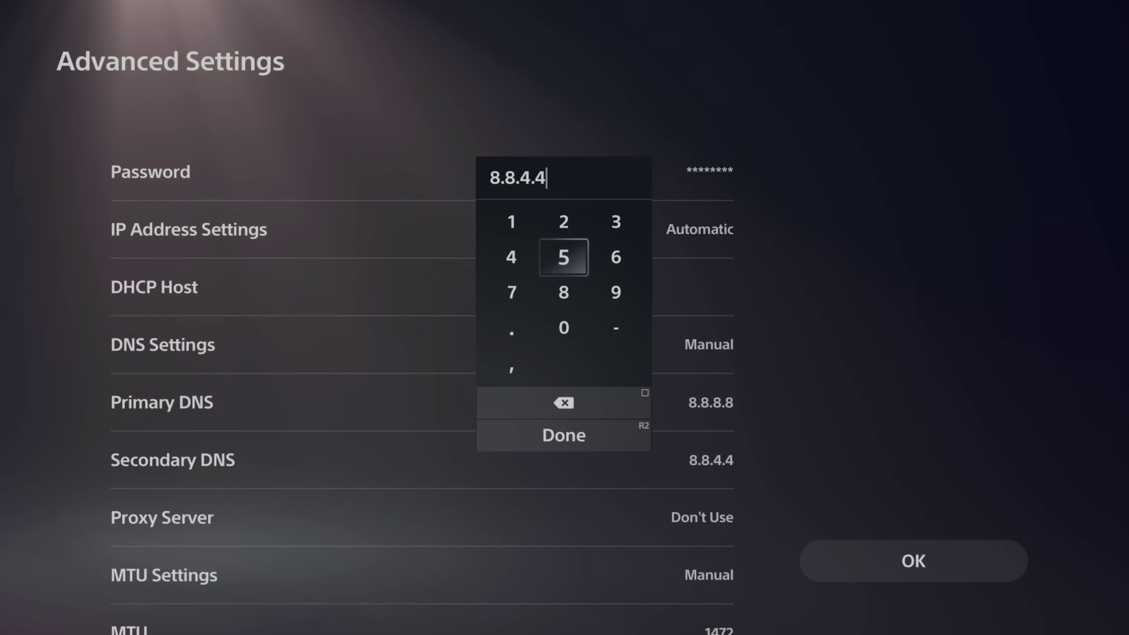
{"action": "key", "text": "Return"}
{"action": "key", "text": "Down"}
{"action": "key", "text": "Down"}
{"action": "key", "text": "Down"}
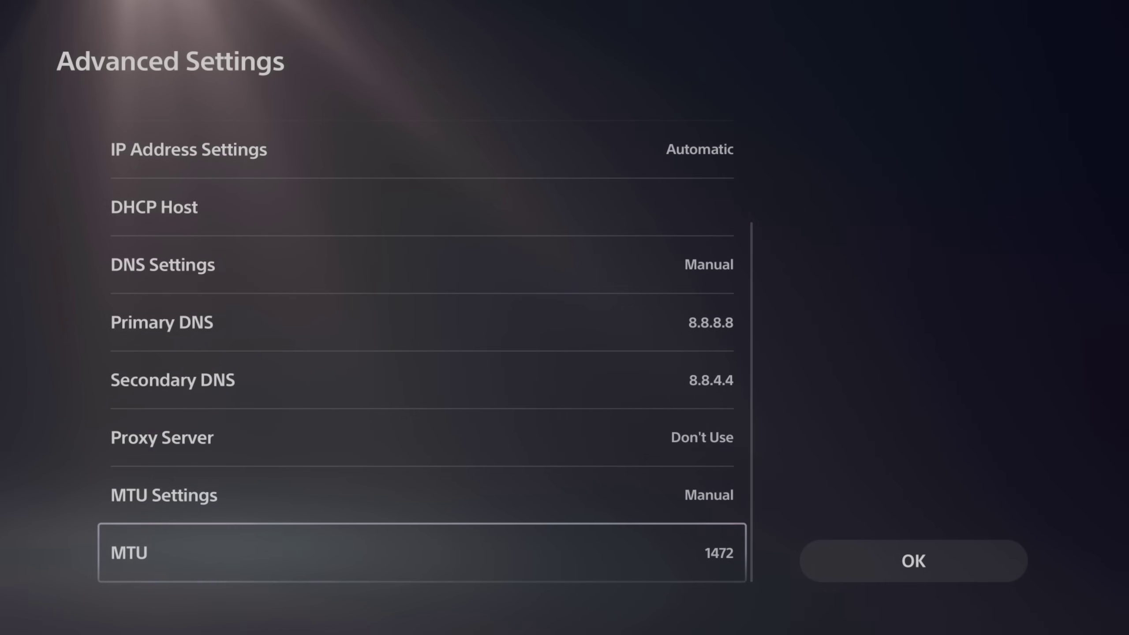
Keep the manual MTU at 1472 and move to the OK button
{"action": "key", "text": "Return"}
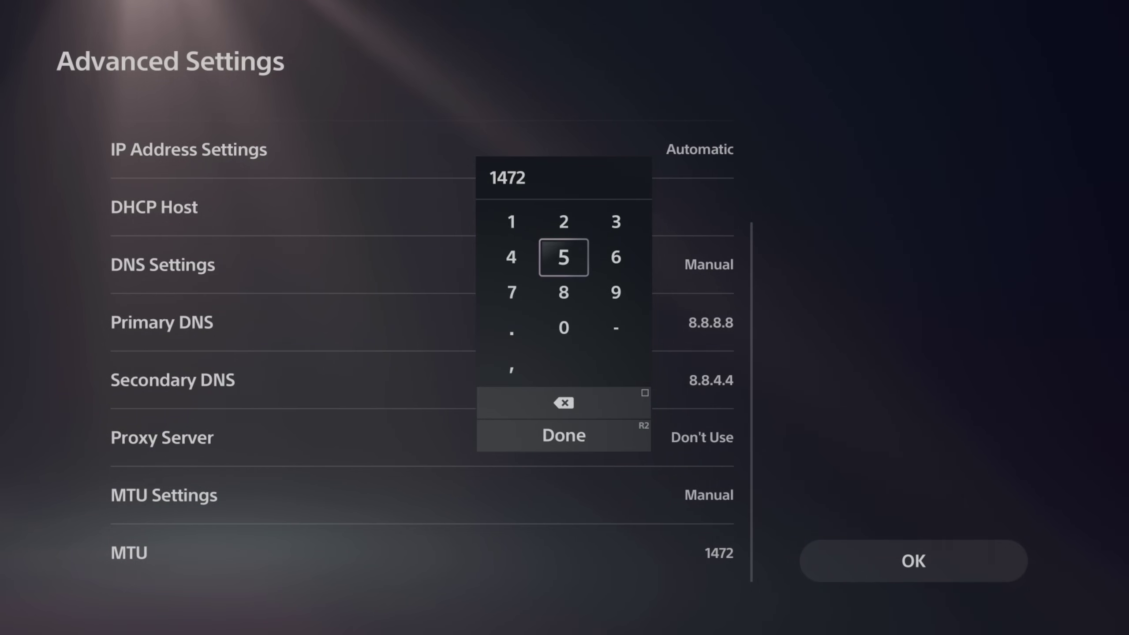
{"action": "key", "text": "Escape"}
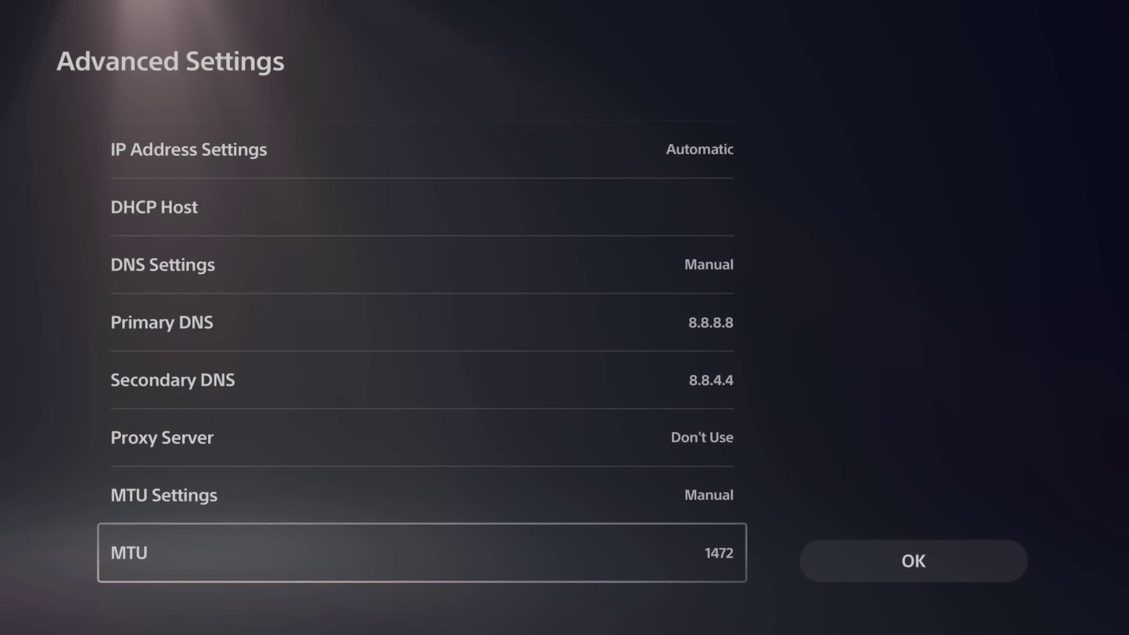
{"action": "key", "text": "Right"}
{"action": "key", "text": "Left"}
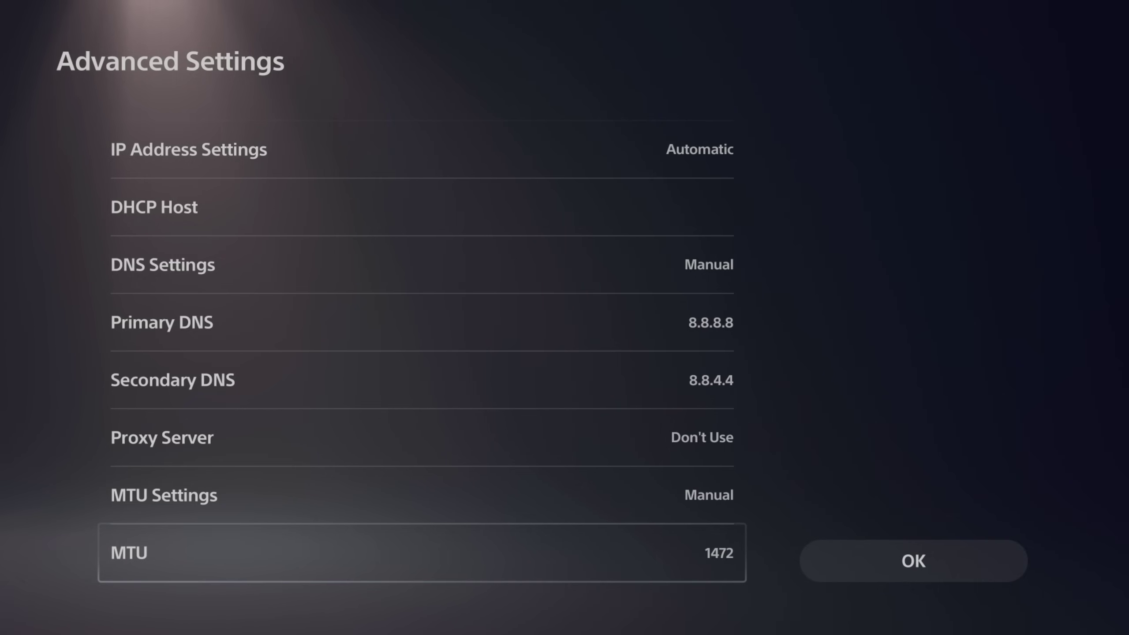
{"action": "key", "text": "Right"}
{"action": "key", "text": "Left"}
{"action": "key", "text": "Right"}
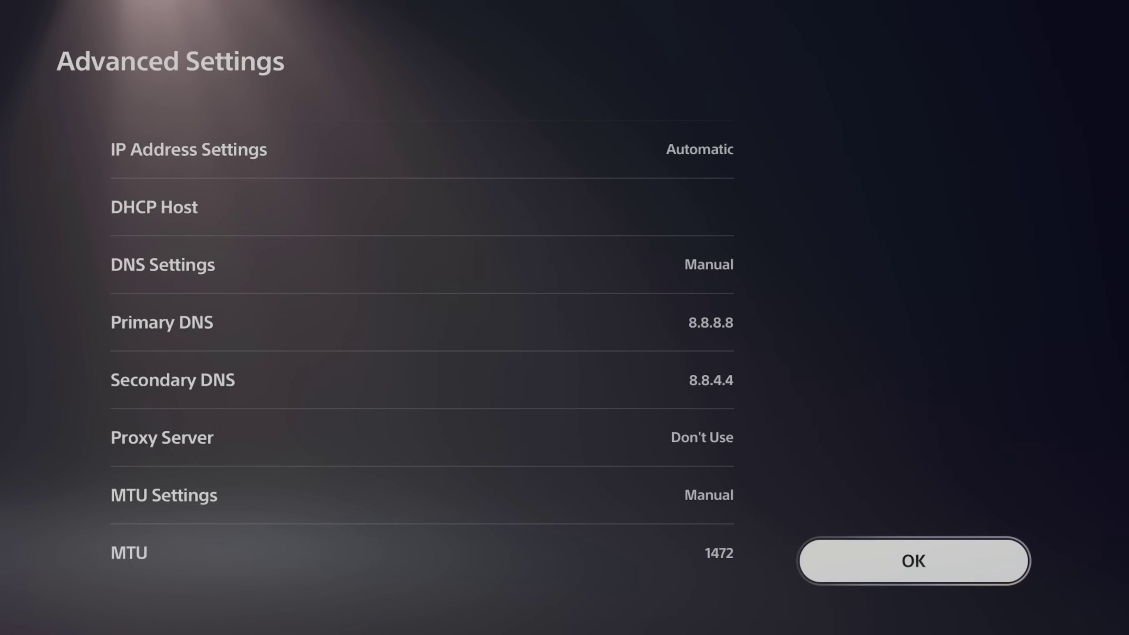
Save Scump's advanced settings and return to the registered networks list
{"action": "key", "text": "Return"}
{"action": "key", "text": "Down"}
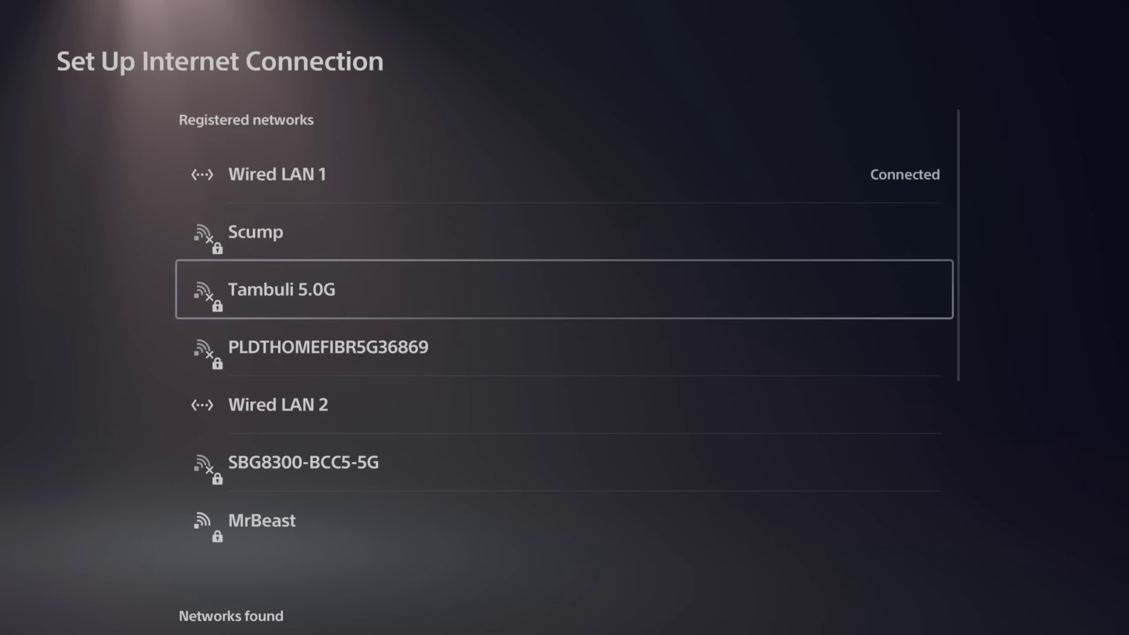
{"action": "key", "text": "Up"}
{"action": "key", "text": "Down"}
{"action": "key", "text": "Down"}
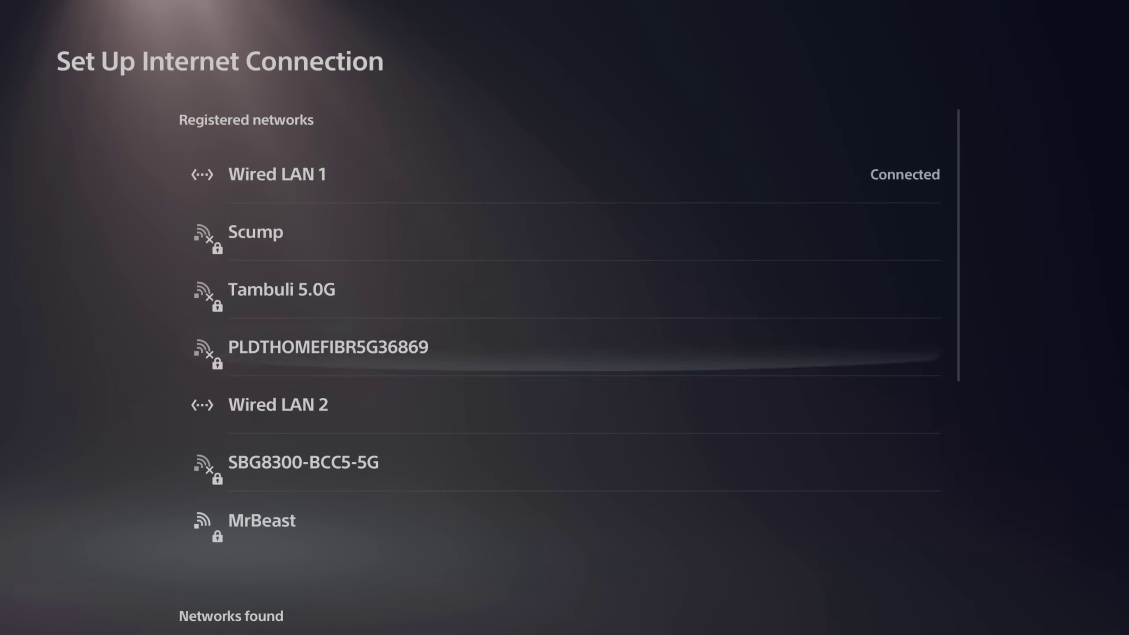
{"action": "key", "text": "Down"}
{"action": "key", "text": "Down"}
{"action": "key", "text": "Down"}
{"action": "key", "text": "Down"}
{"action": "key", "text": "Down"}
{"action": "key", "text": "Down"}
{"action": "key", "text": "Down"}
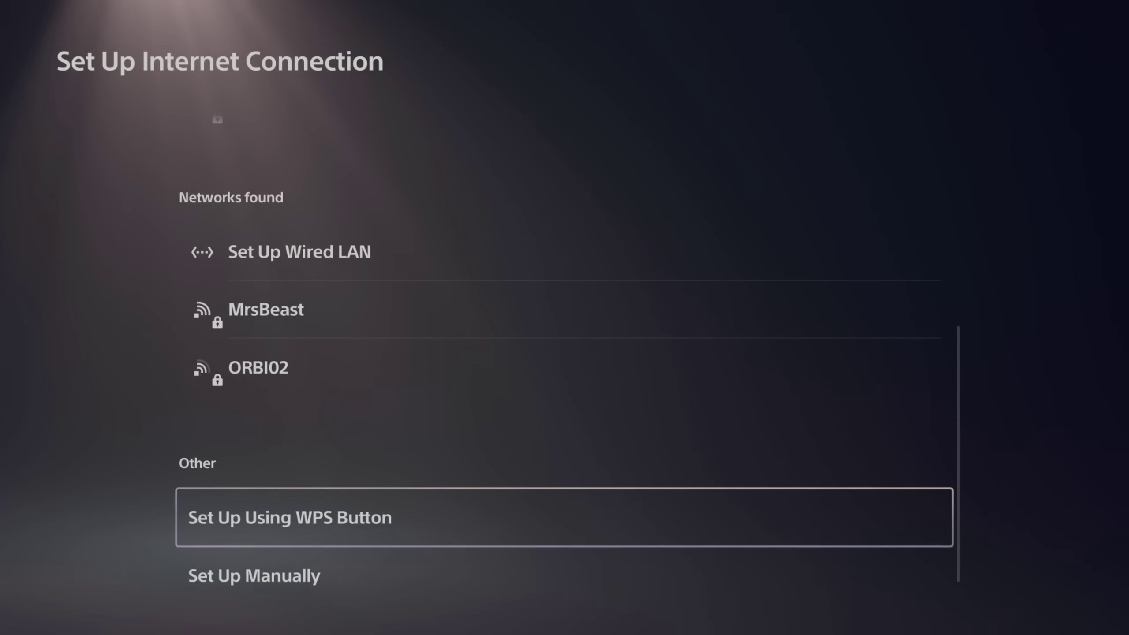
Back out to Network > Connection Status and select Test Internet Connection
{"action": "key", "text": "Escape"}
{"action": "key", "text": "Left"}
{"action": "key", "text": "Up"}
{"action": "key", "text": "Right"}
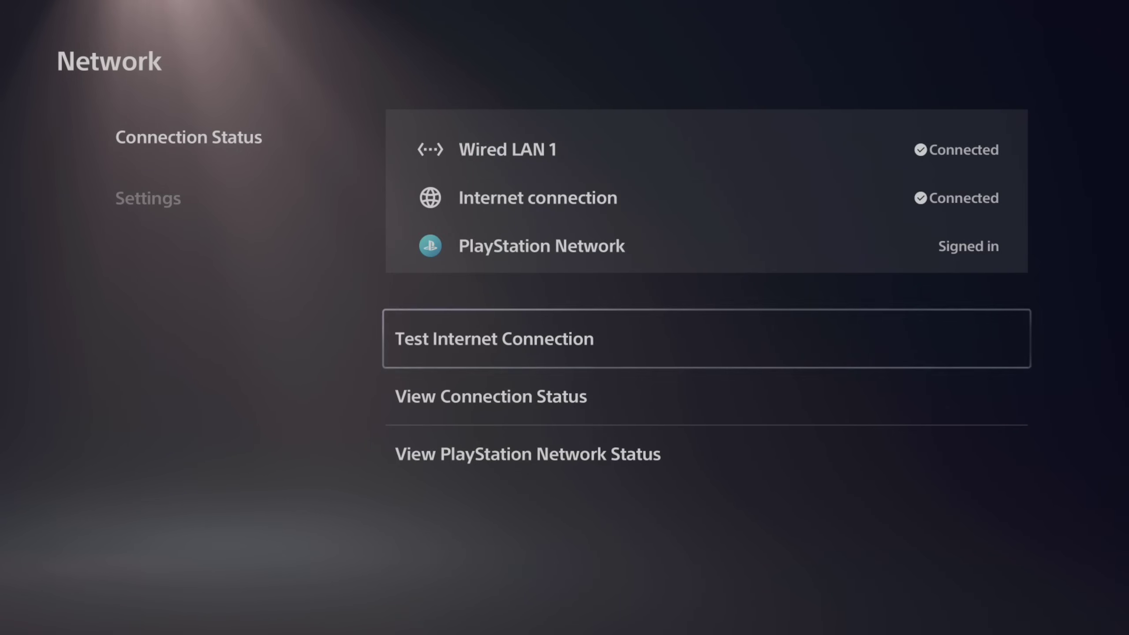
{"action": "key", "text": "Down"}
{"action": "key", "text": "Up"}
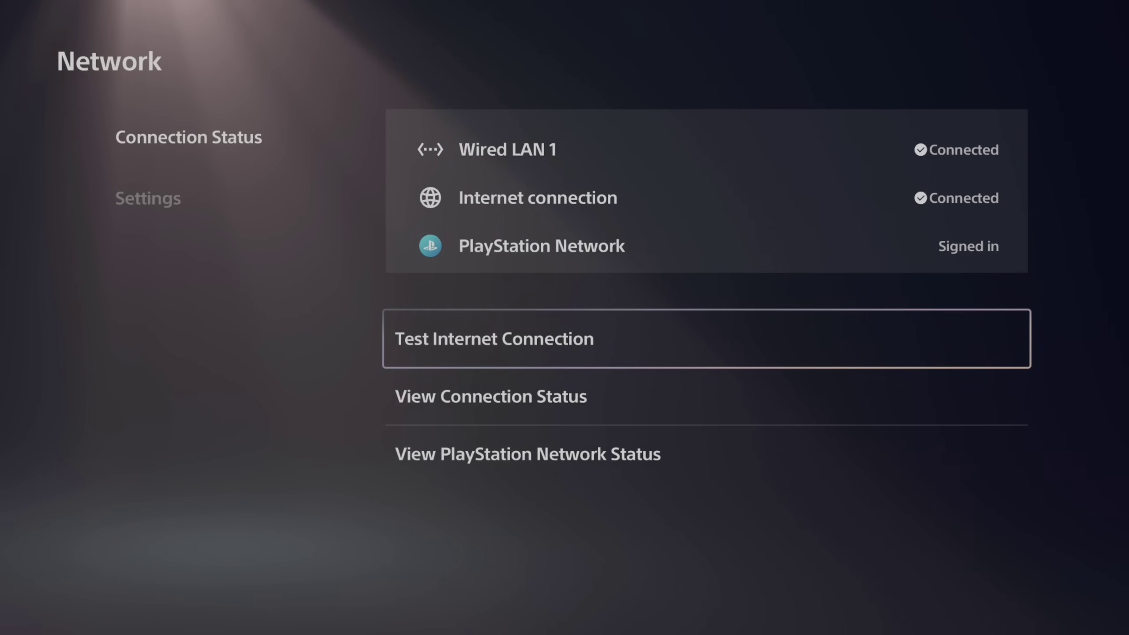
{"action": "key", "text": "Return"}
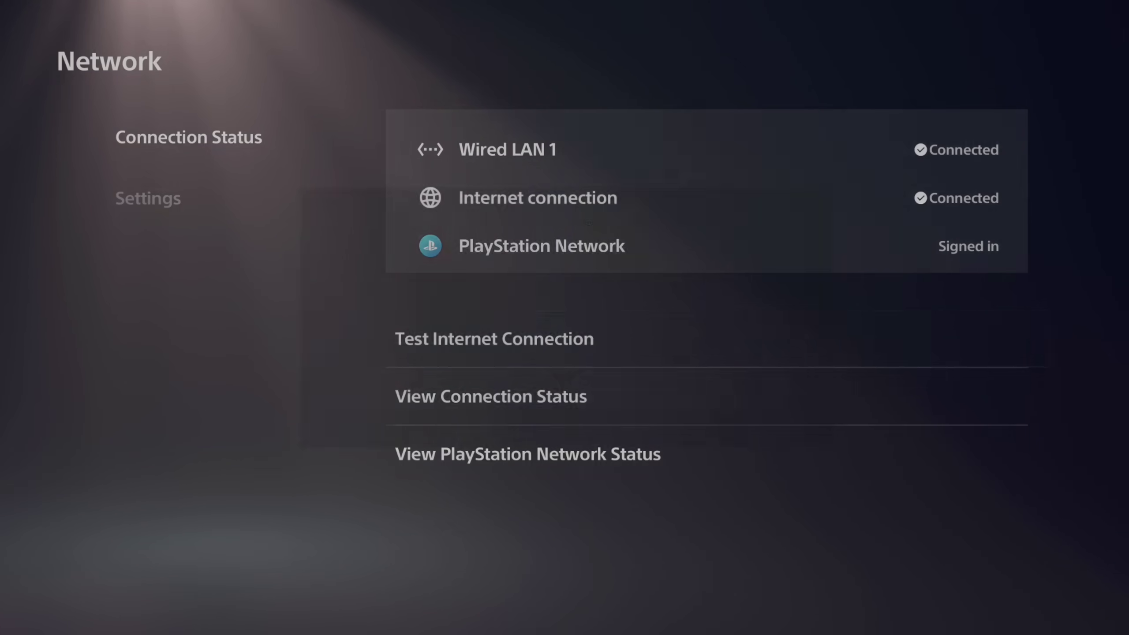
Start the internet connection test
{"action": "key", "text": "Return"}
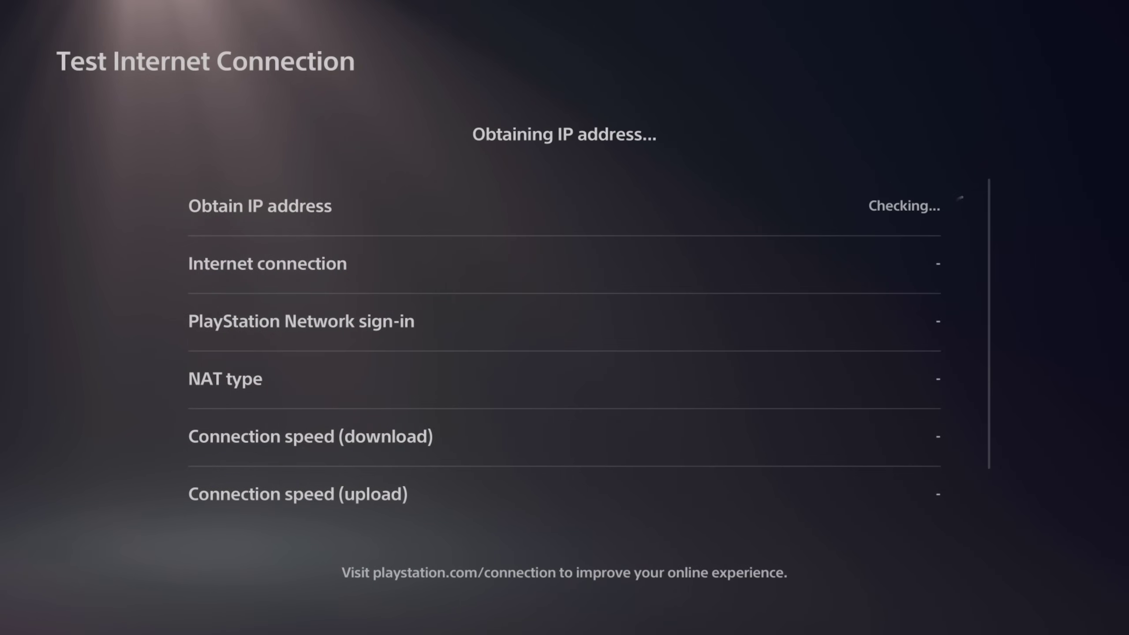